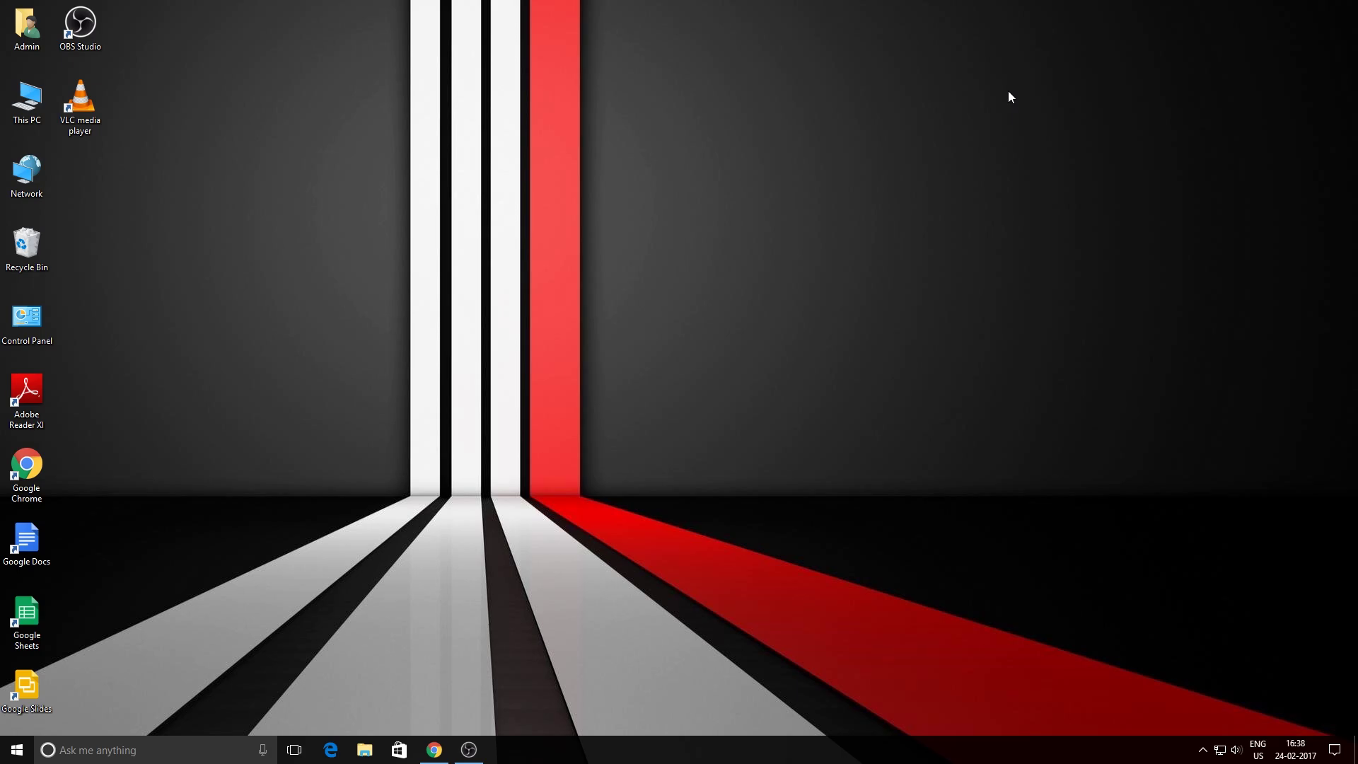
# Bring Chrome forward and run a Google search for 'java jdk'.
pyautogui.click(435, 750)
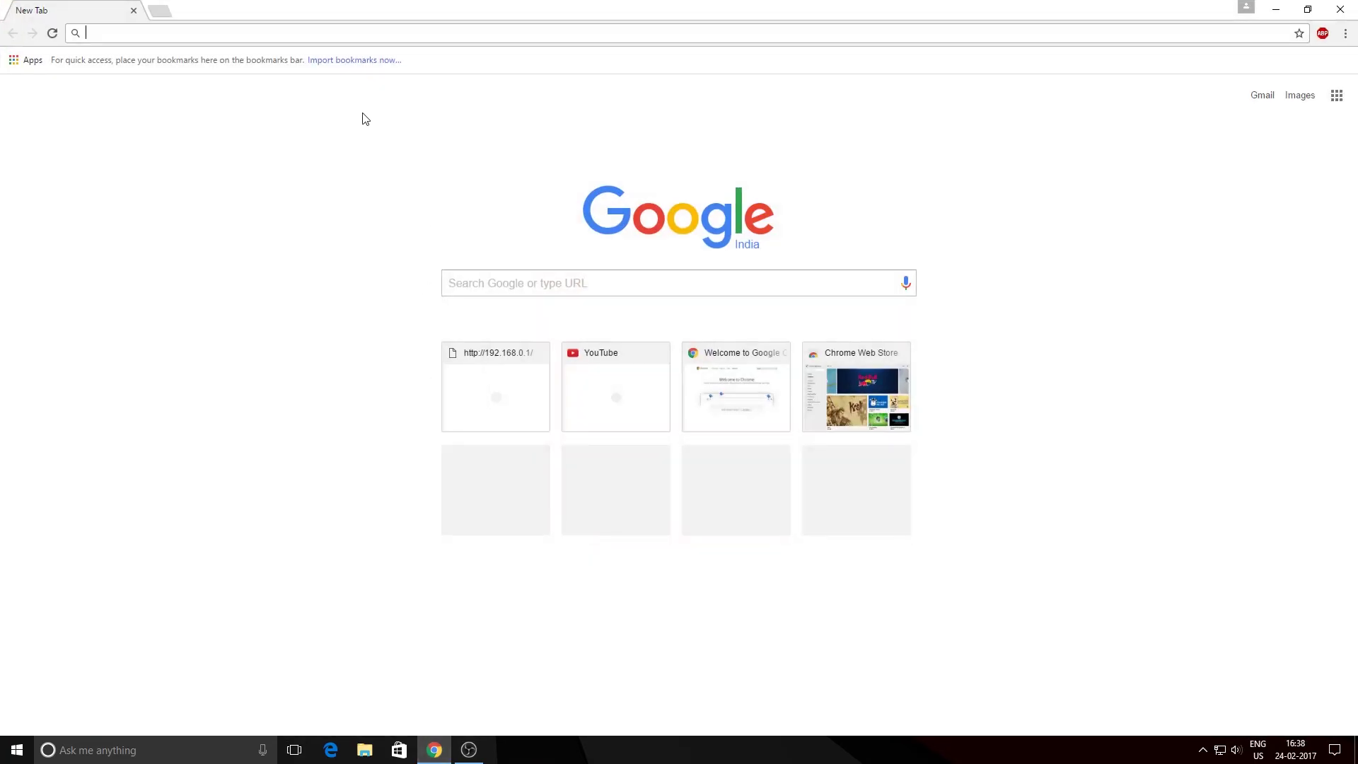
pyautogui.click(306, 37)
pyautogui.write('java jd')
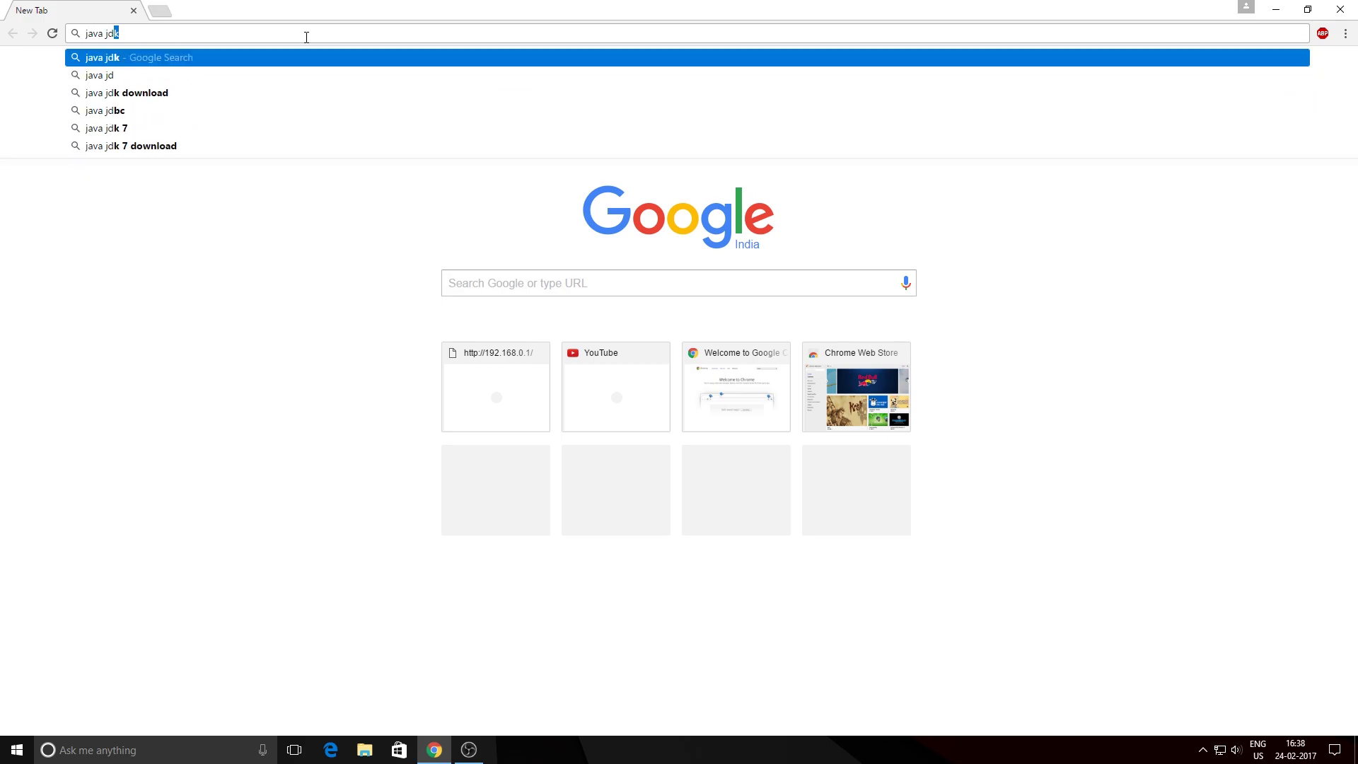
pyautogui.write('k')
pyautogui.press('Return')
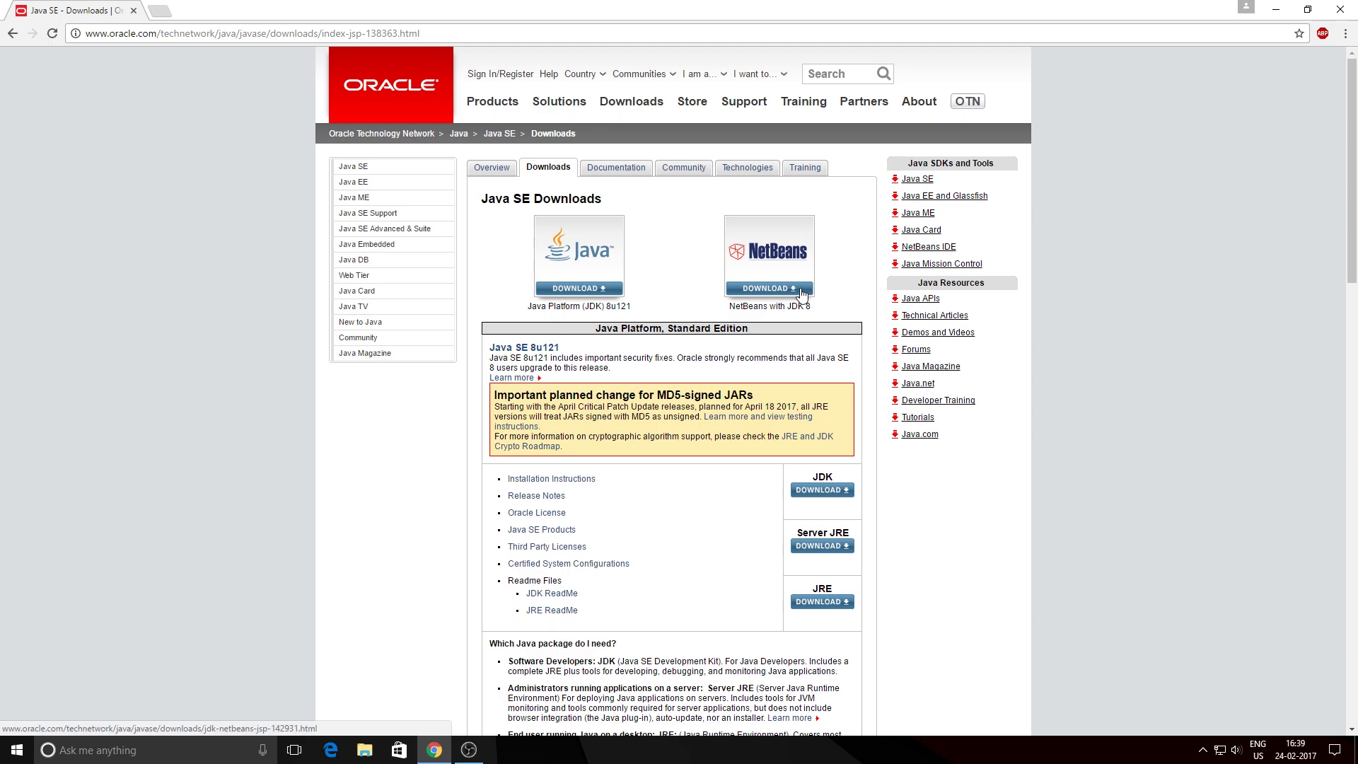
# Open the JDK 8u121 downloads page and scroll down to the per-platform download table.
pyautogui.click(582, 289)
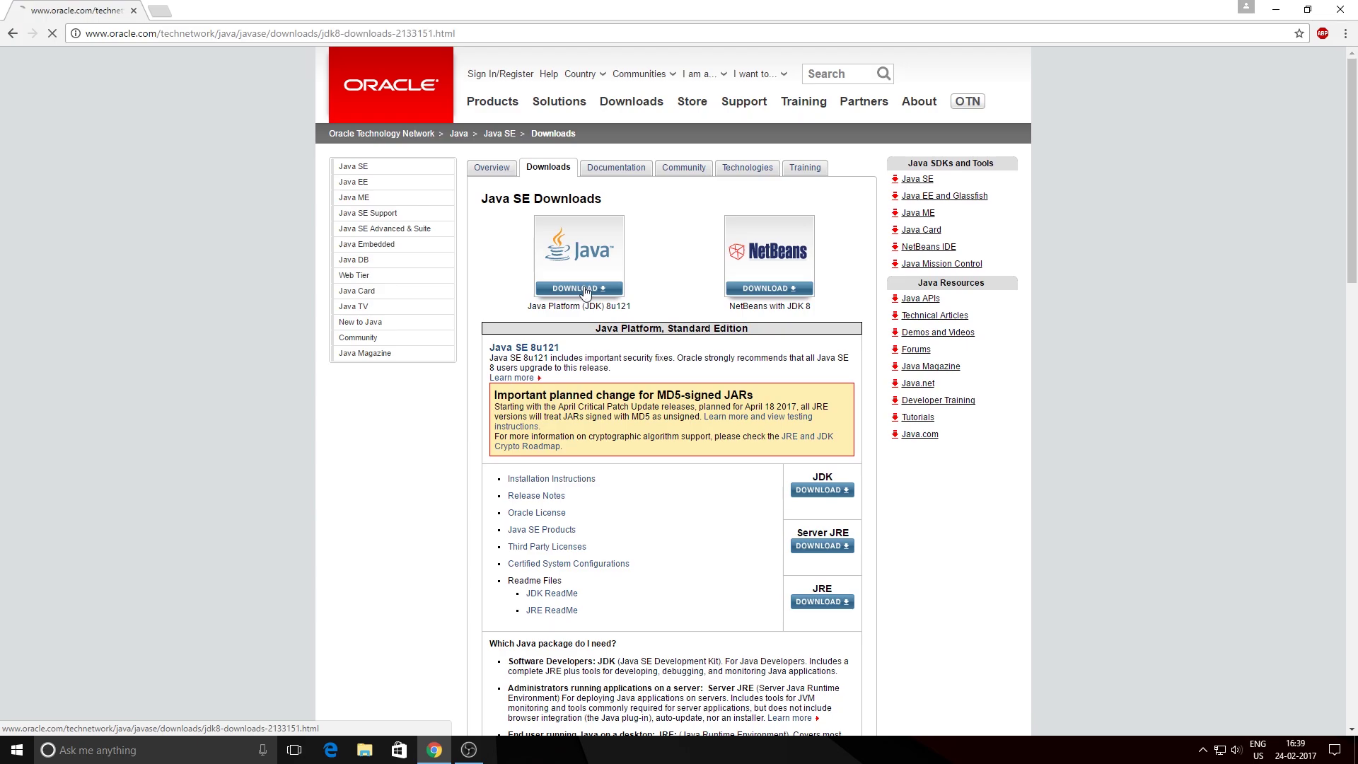
pyautogui.scroll(-1, 586, 308)
pyautogui.scroll(-1, 585, 308)
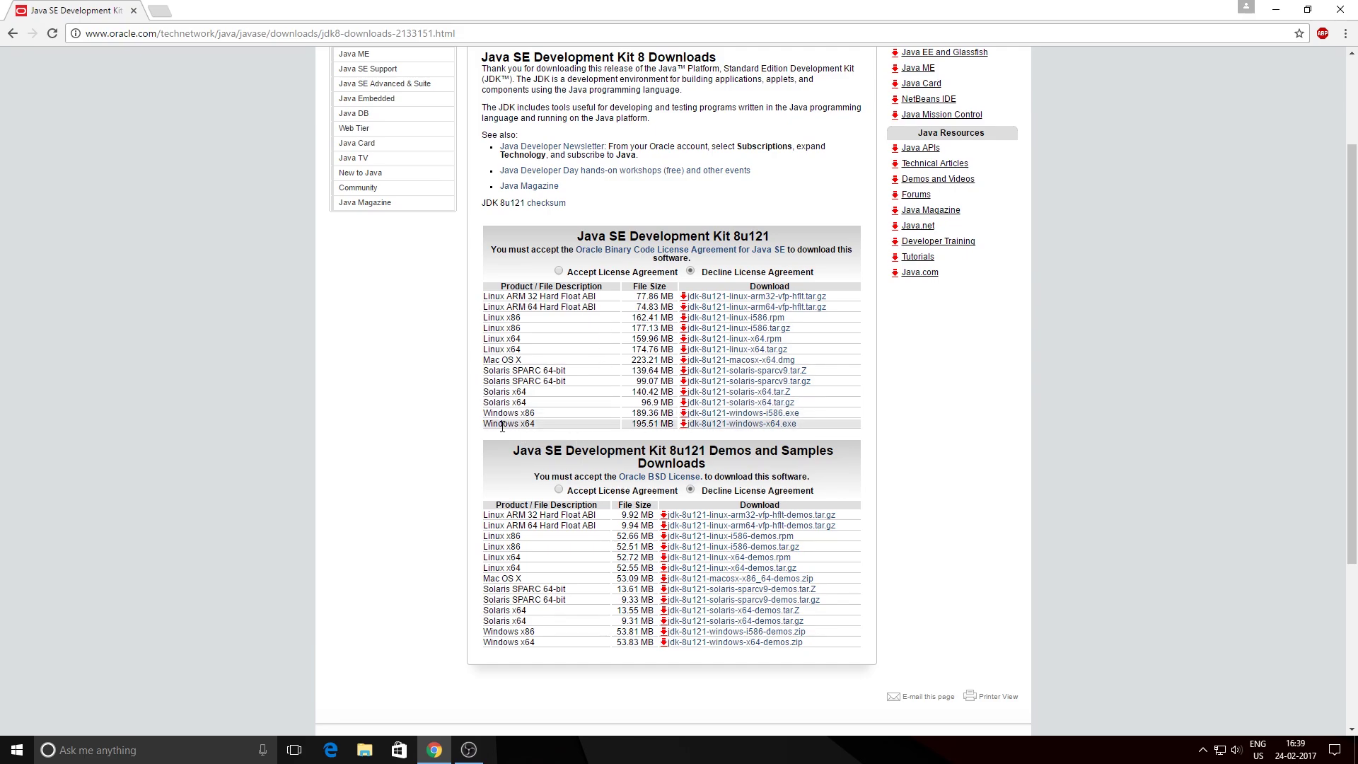
# Accept the JDK license, download jdk-8u121-windows-x64.exe, and show it in its folder.
pyautogui.click(738, 426)
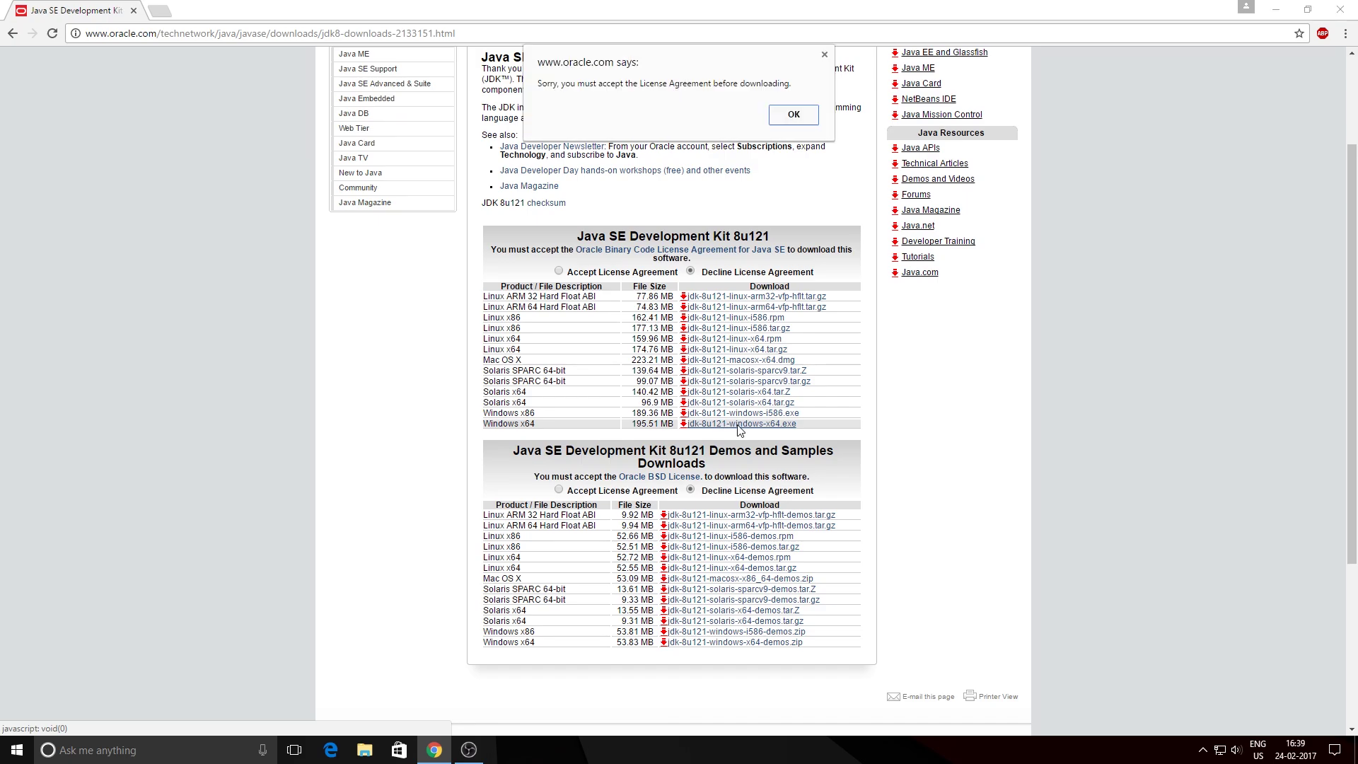
pyautogui.click(780, 119)
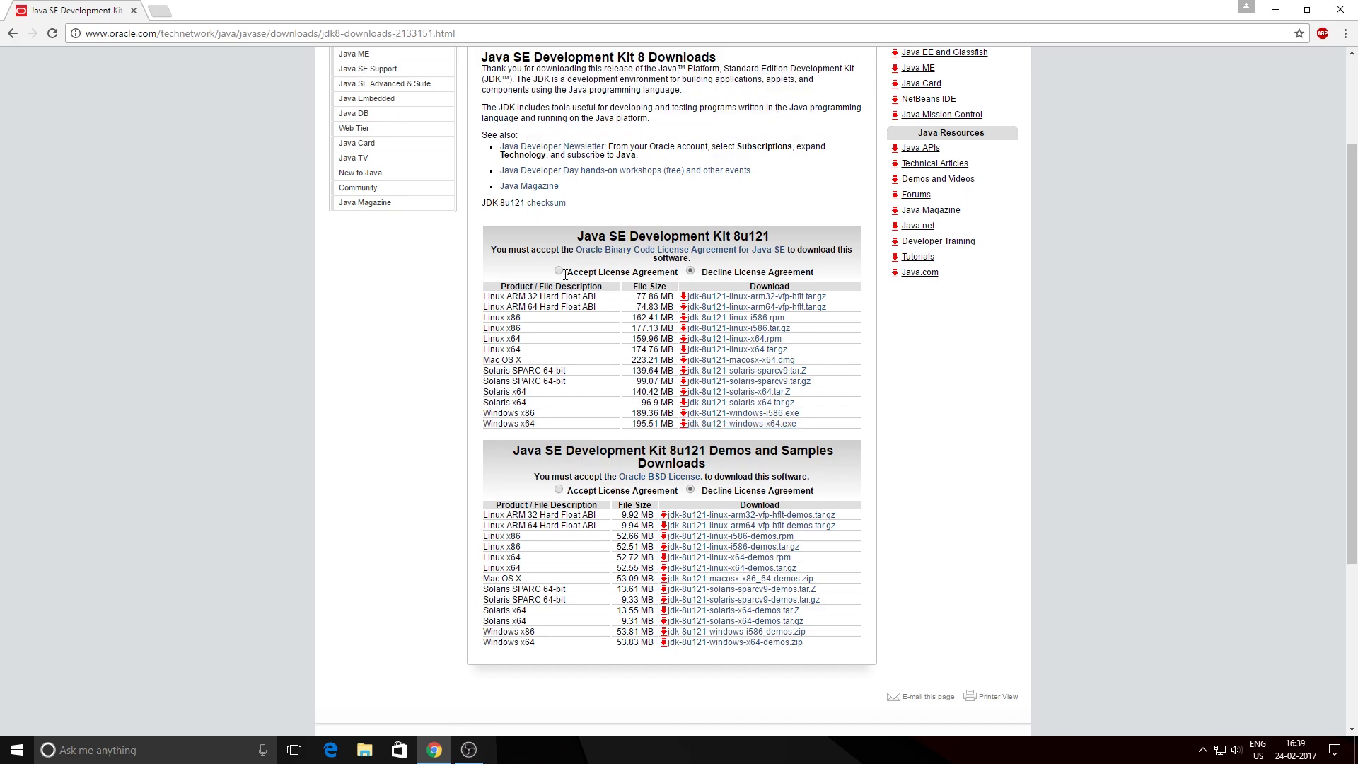
pyautogui.click(559, 272)
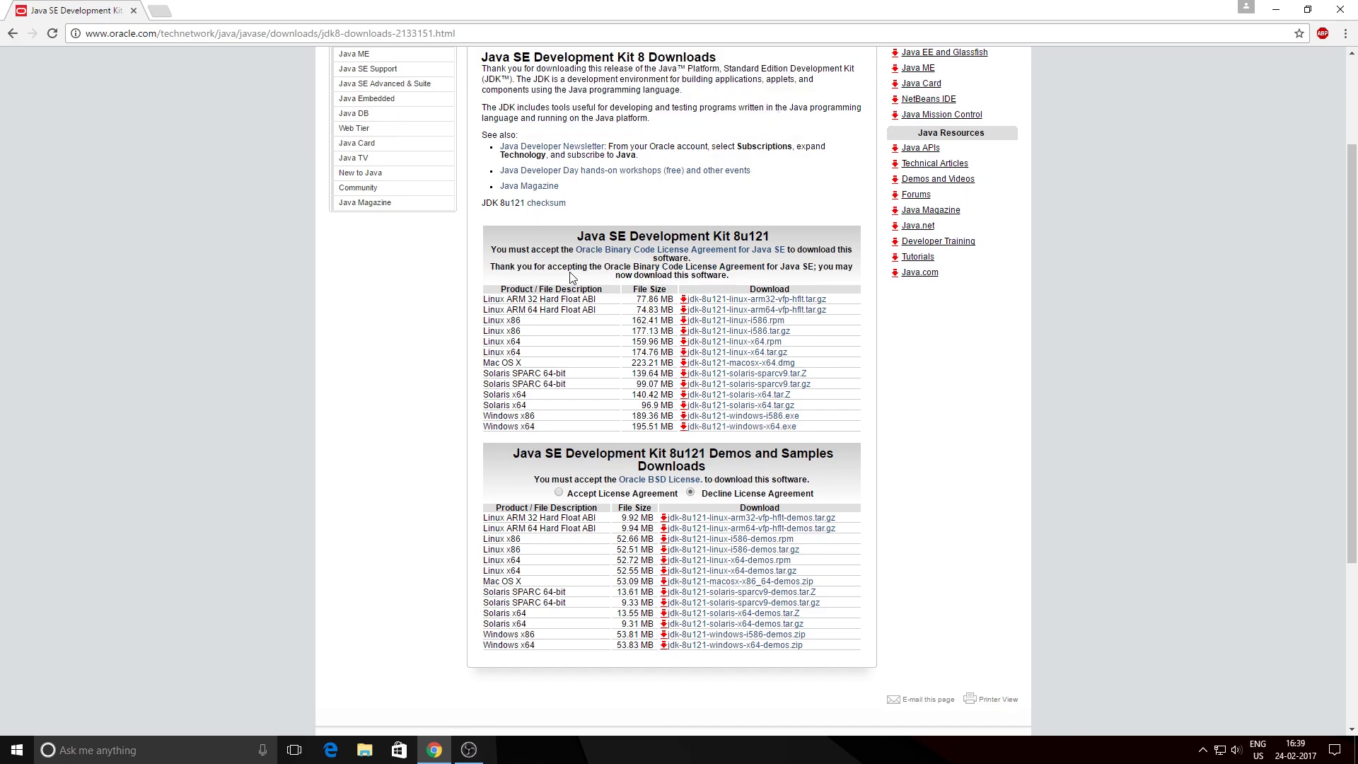
pyautogui.click(736, 428)
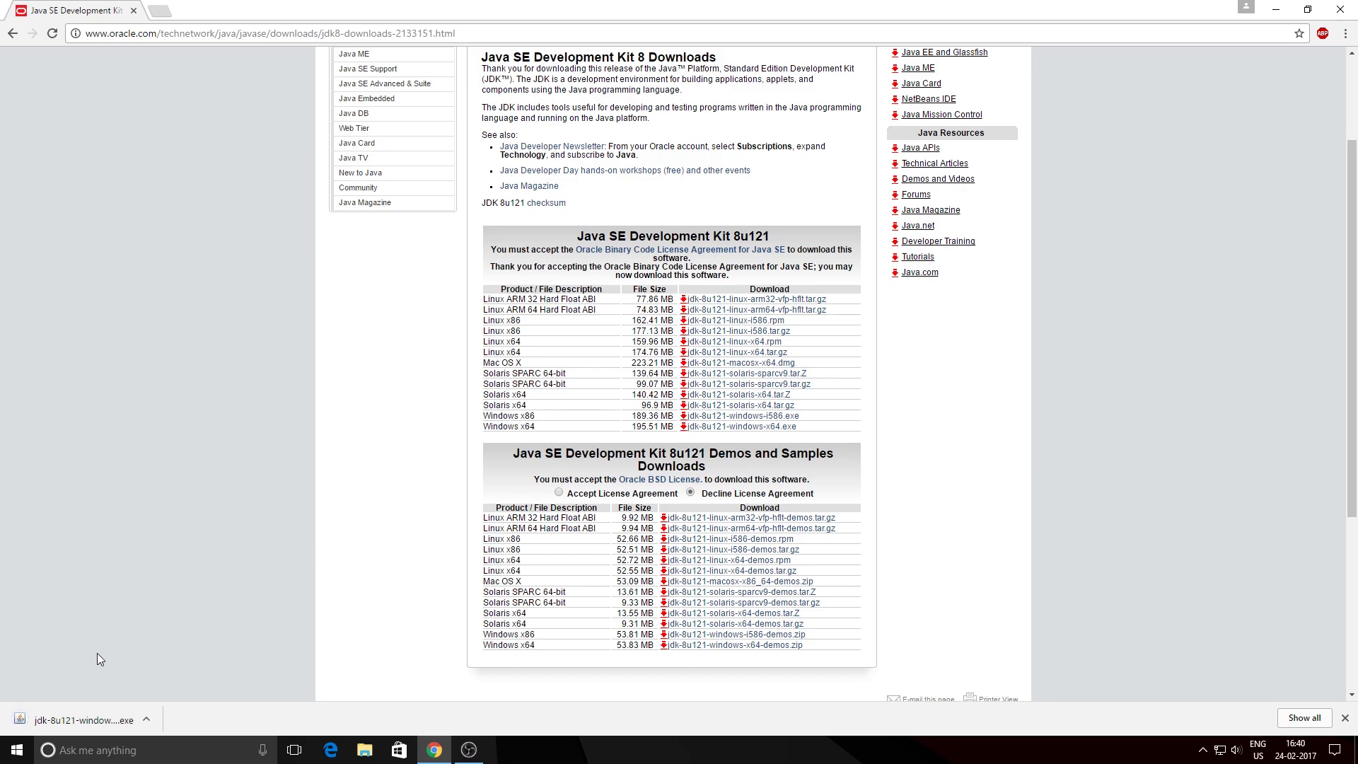
pyautogui.click(147, 719)
pyautogui.click(163, 671)
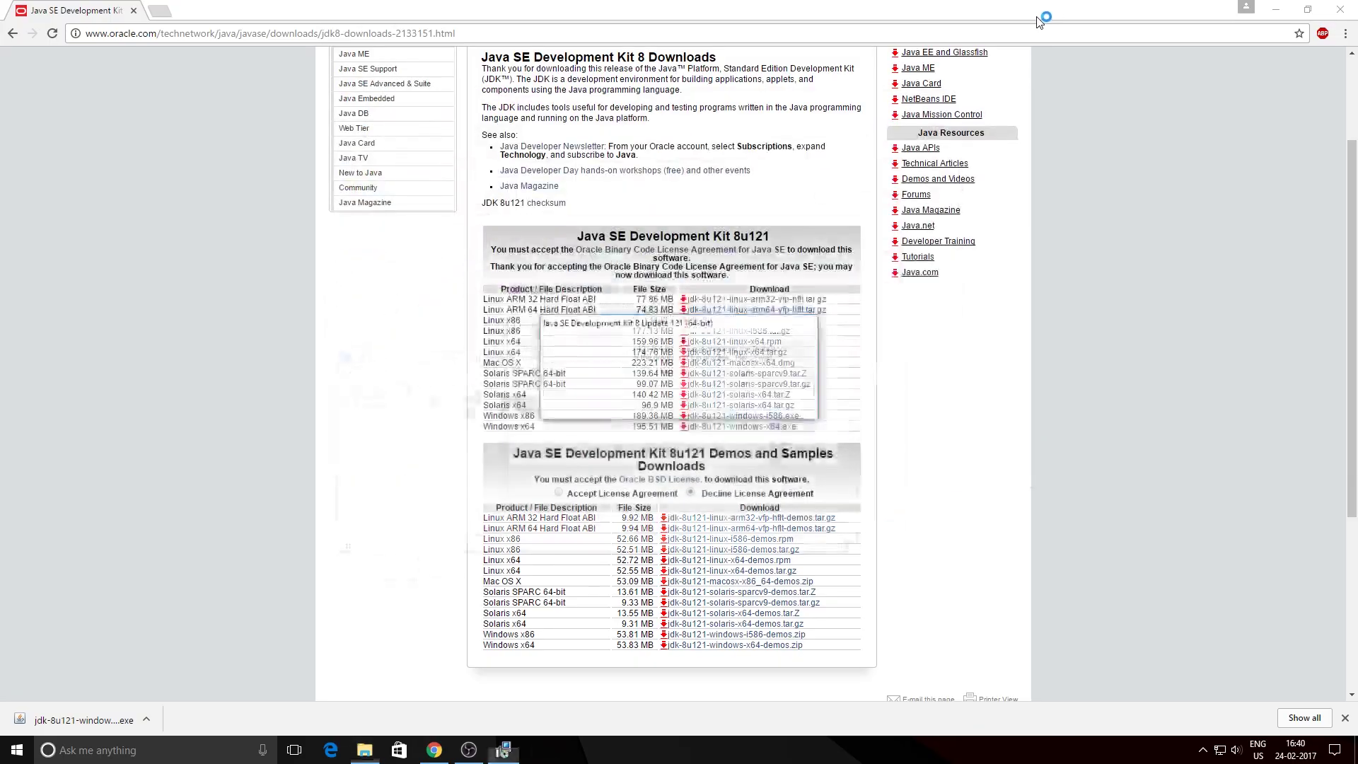
# Move the JDK 8u121 setup past the welcome page and start installing with default features.
pyautogui.click(1288, 7)
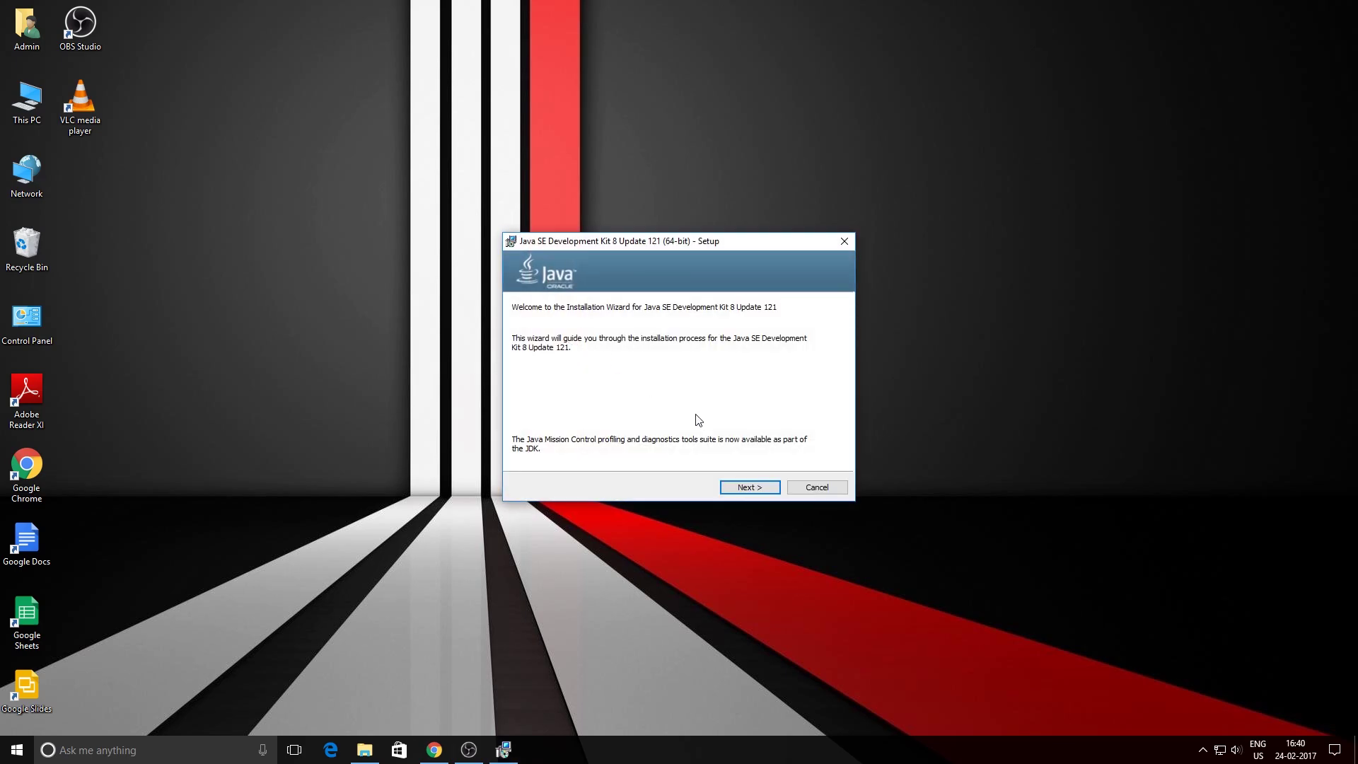
pyautogui.click(751, 488)
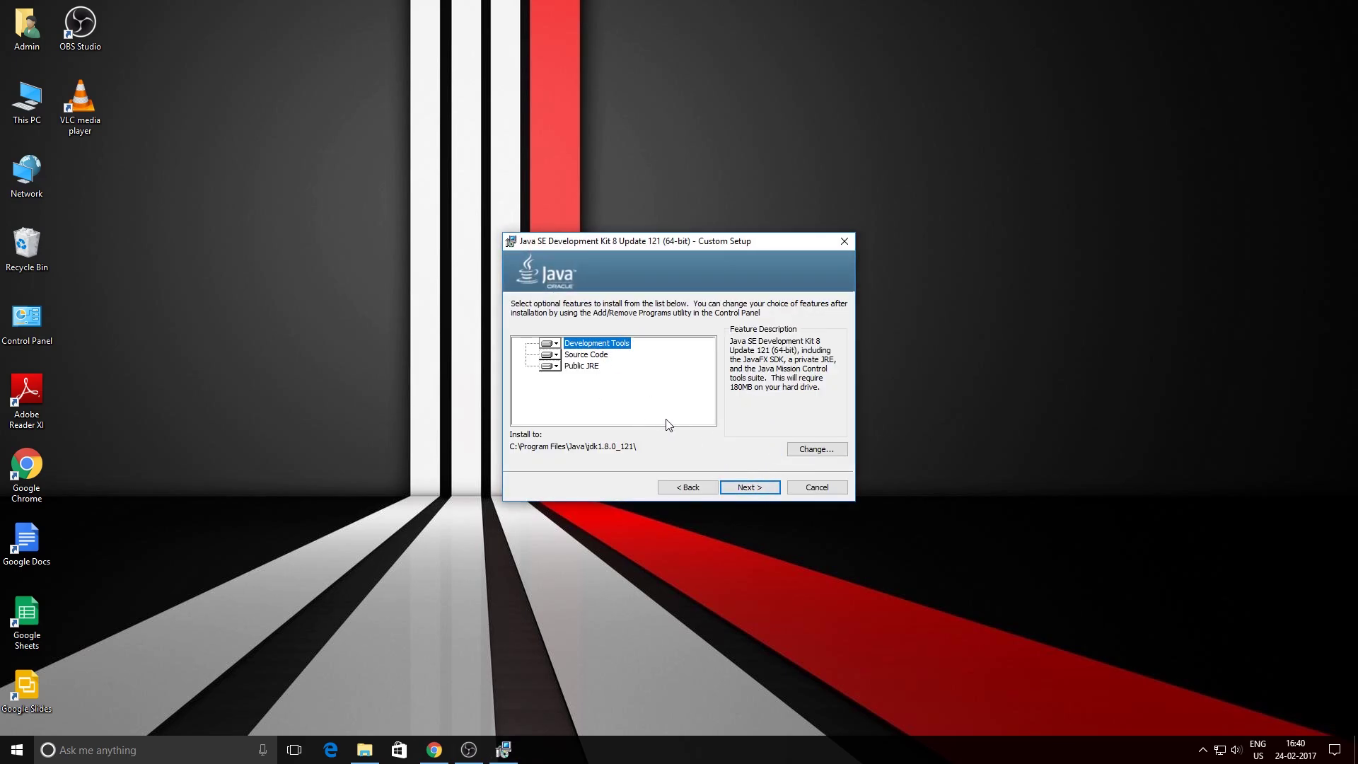
pyautogui.click(762, 488)
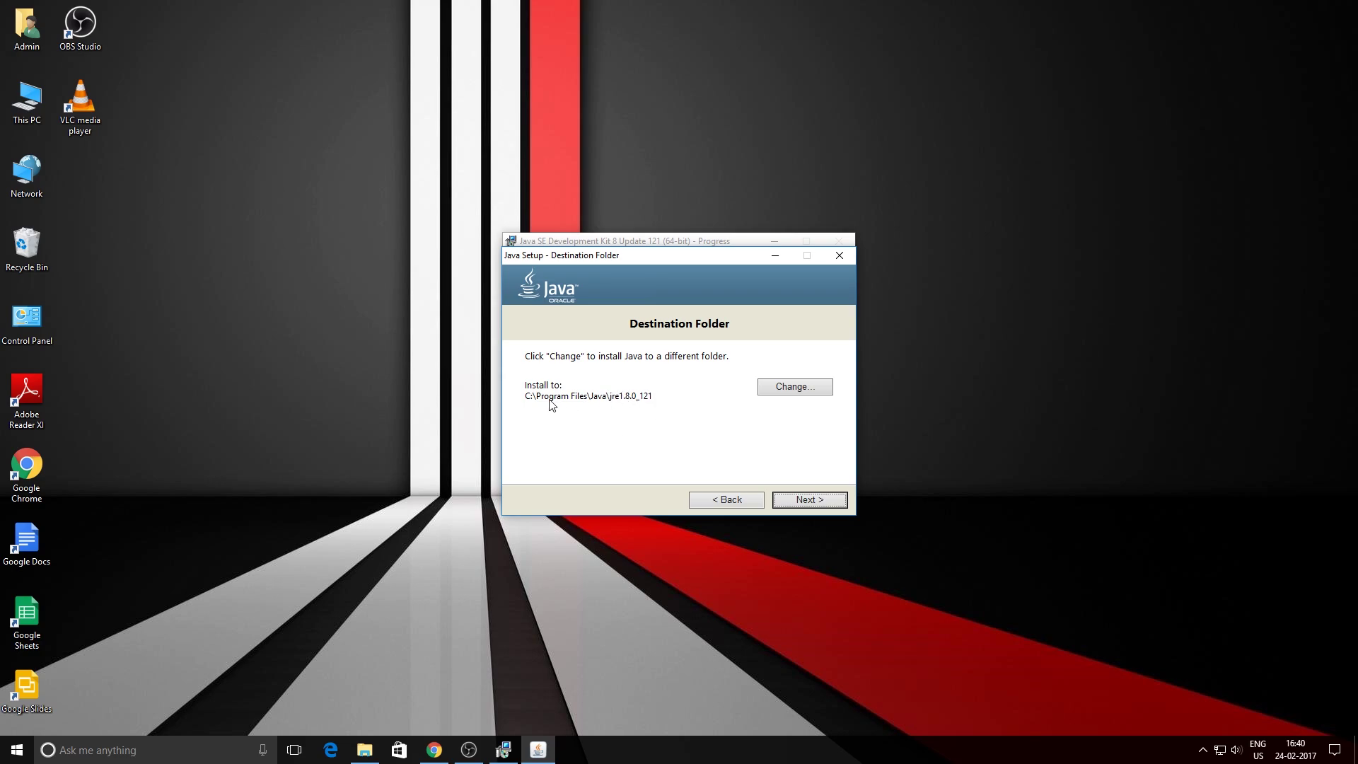
# Keep the default JRE folder C:\Program Files\Java\jre1.8.0_121 and finish the installation.
pyautogui.click(795, 496)
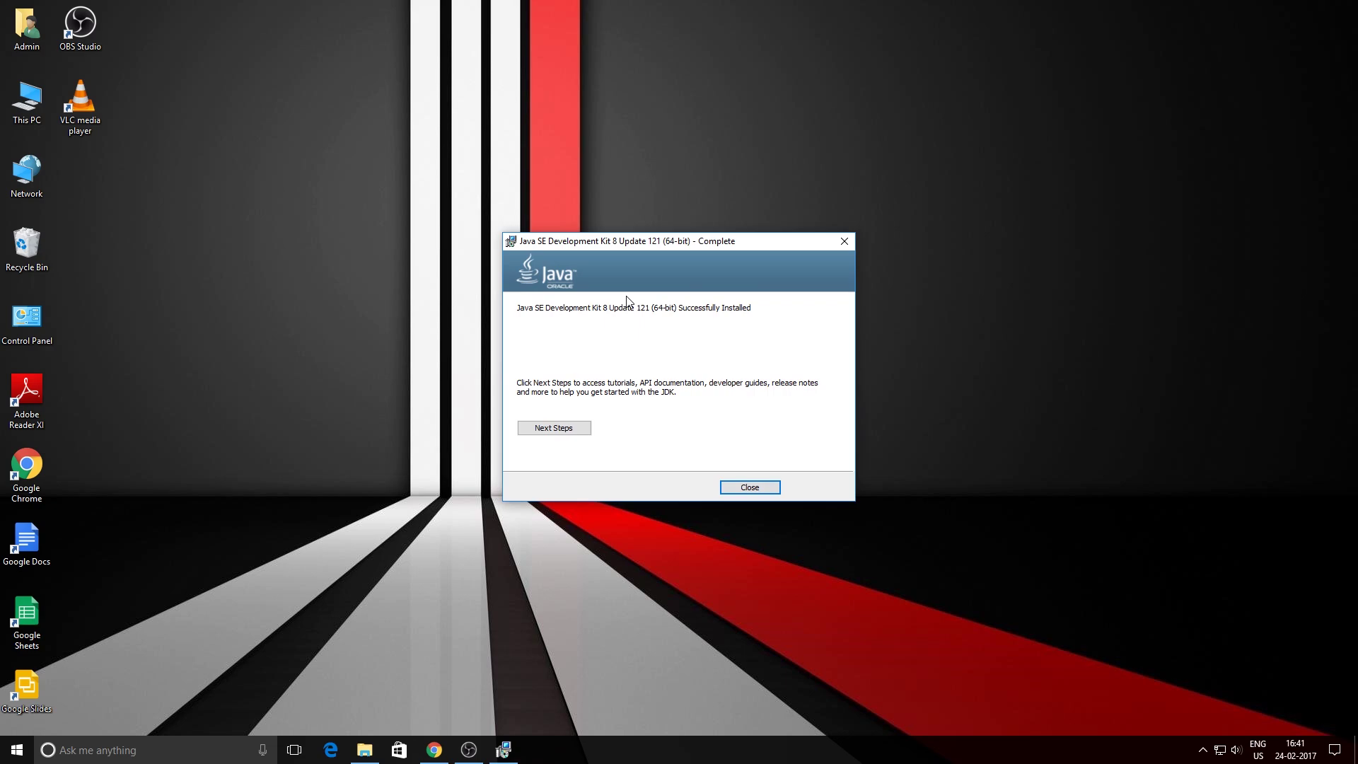
# Close the finished installer and open Control Panel's System page through a Start search for 'syste'.
pyautogui.press('Return')
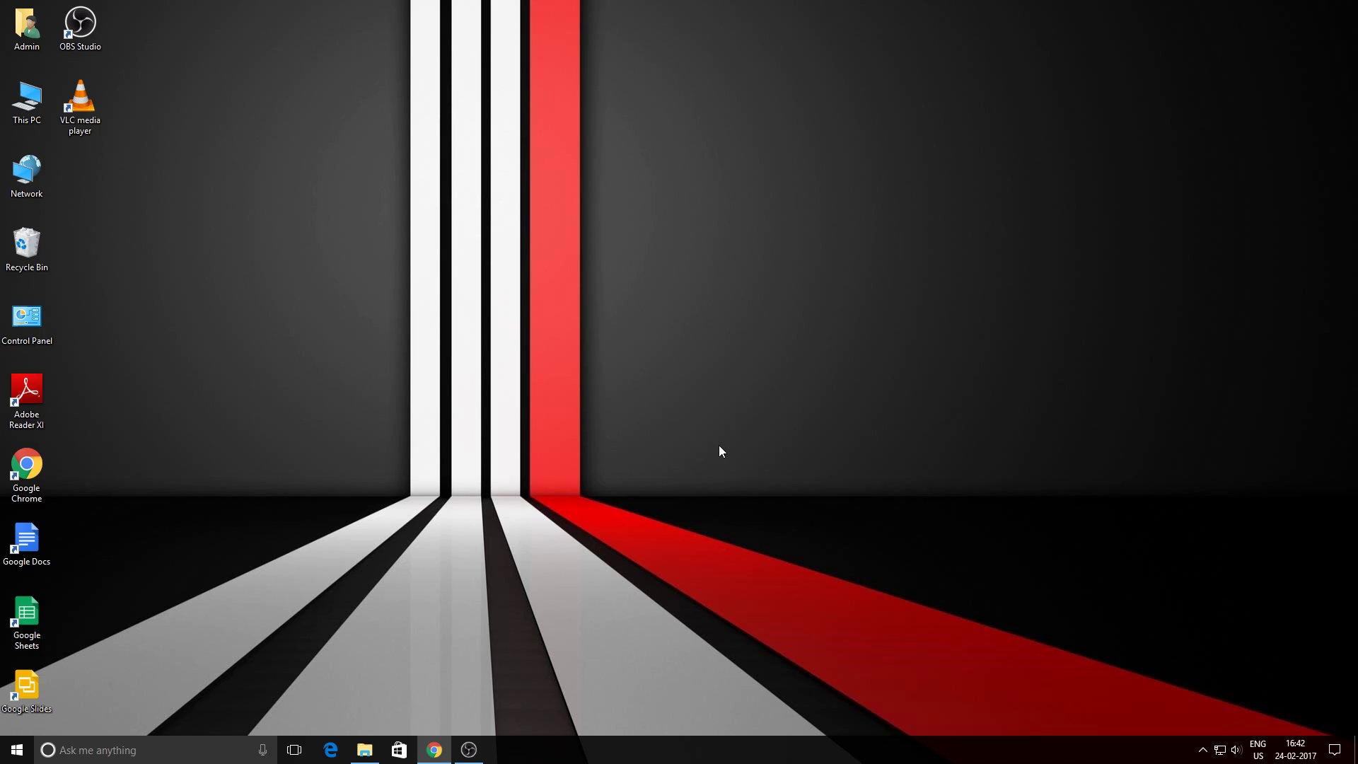
pyautogui.press('super')
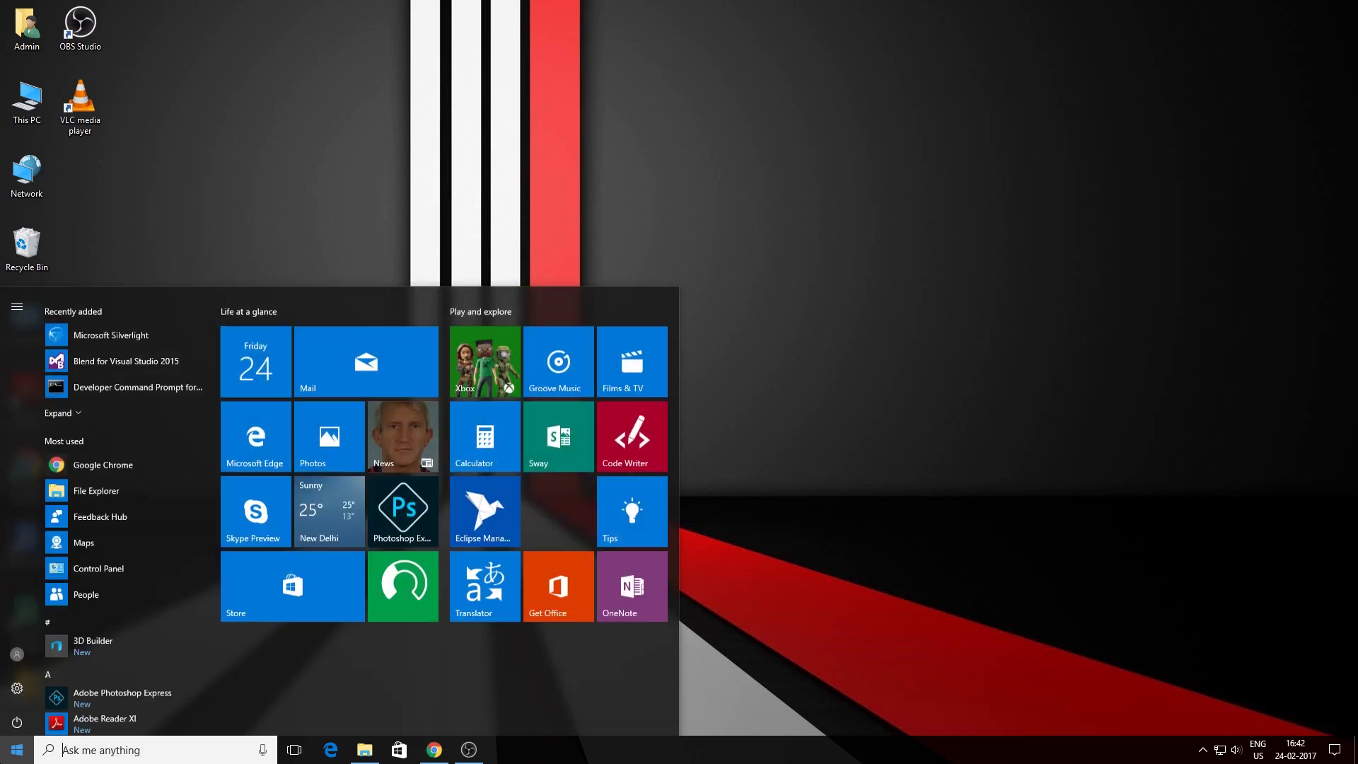
pyautogui.write('syste')
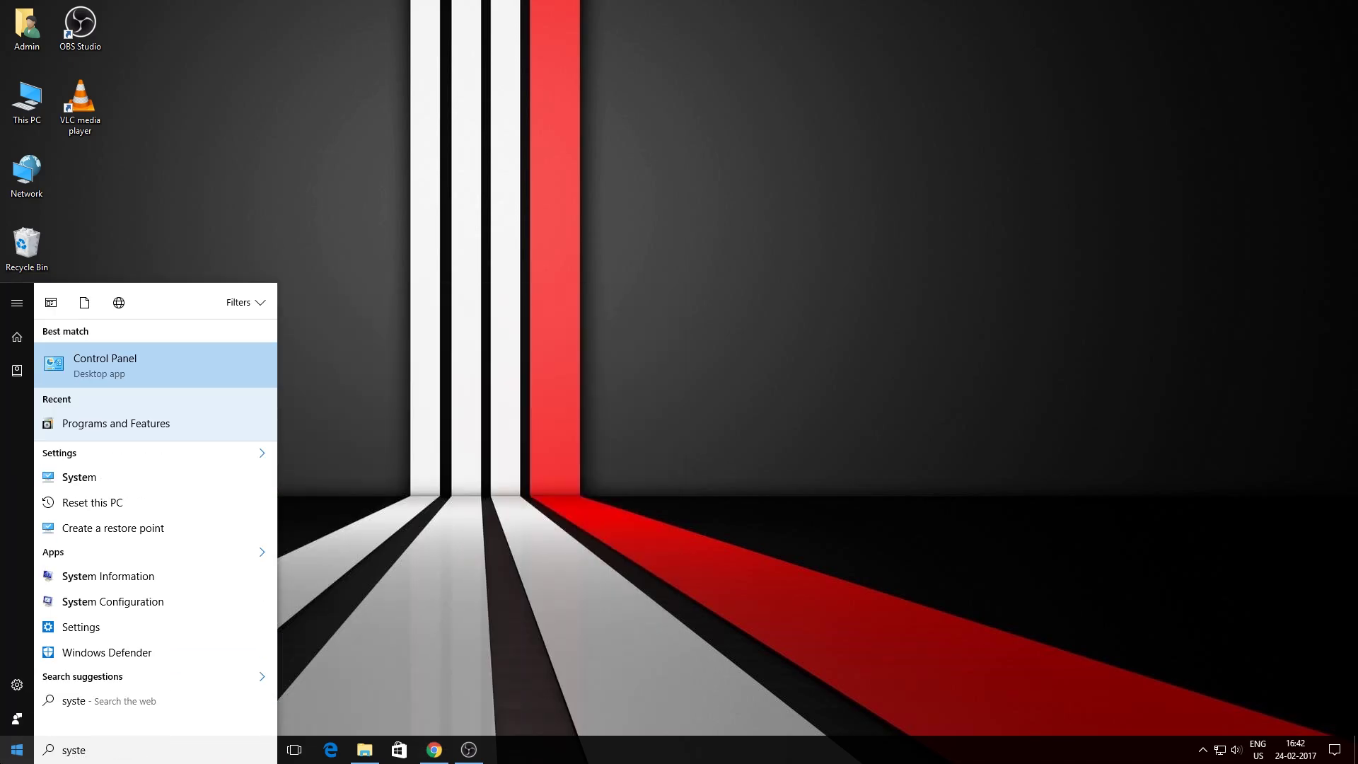
pyautogui.click(79, 477)
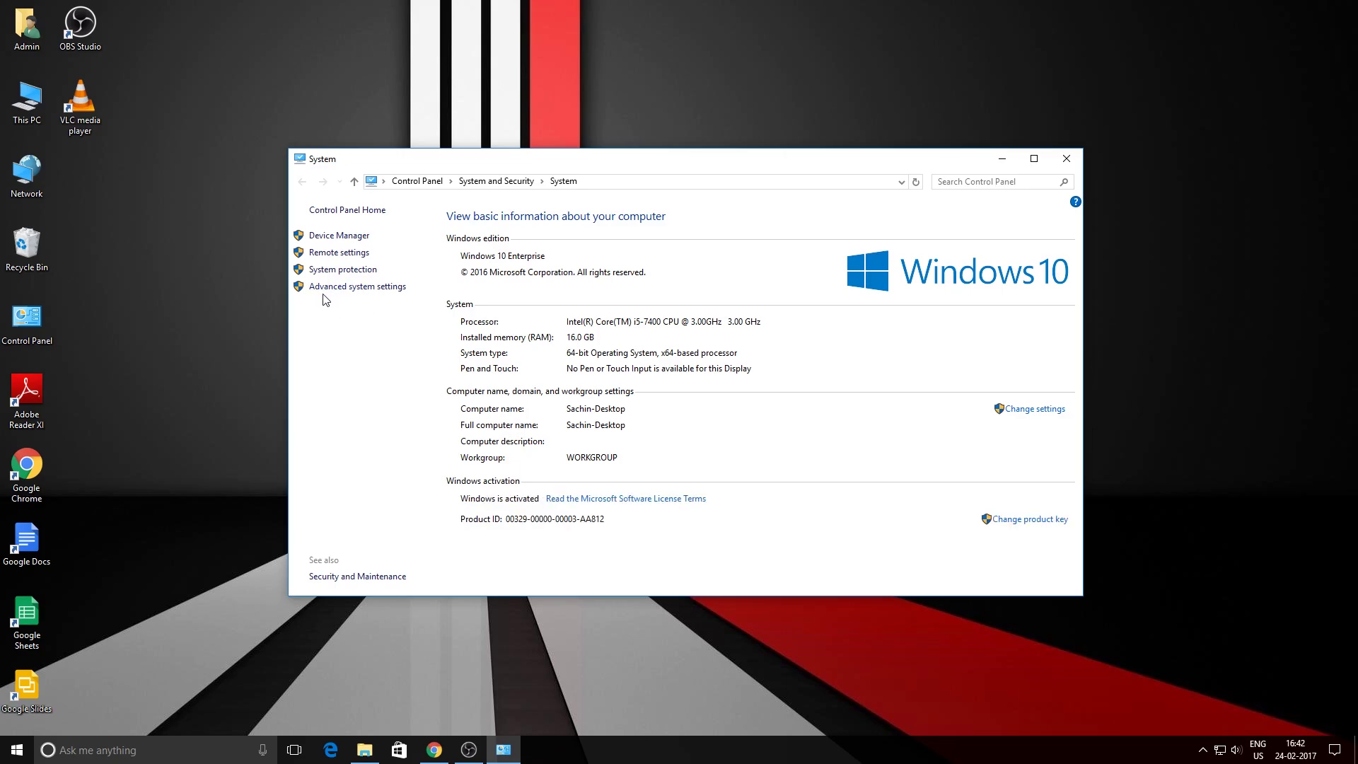
# In Environment Variables, start a new system variable named JAVA_HOME and move to its value field.
pyautogui.click(353, 288)
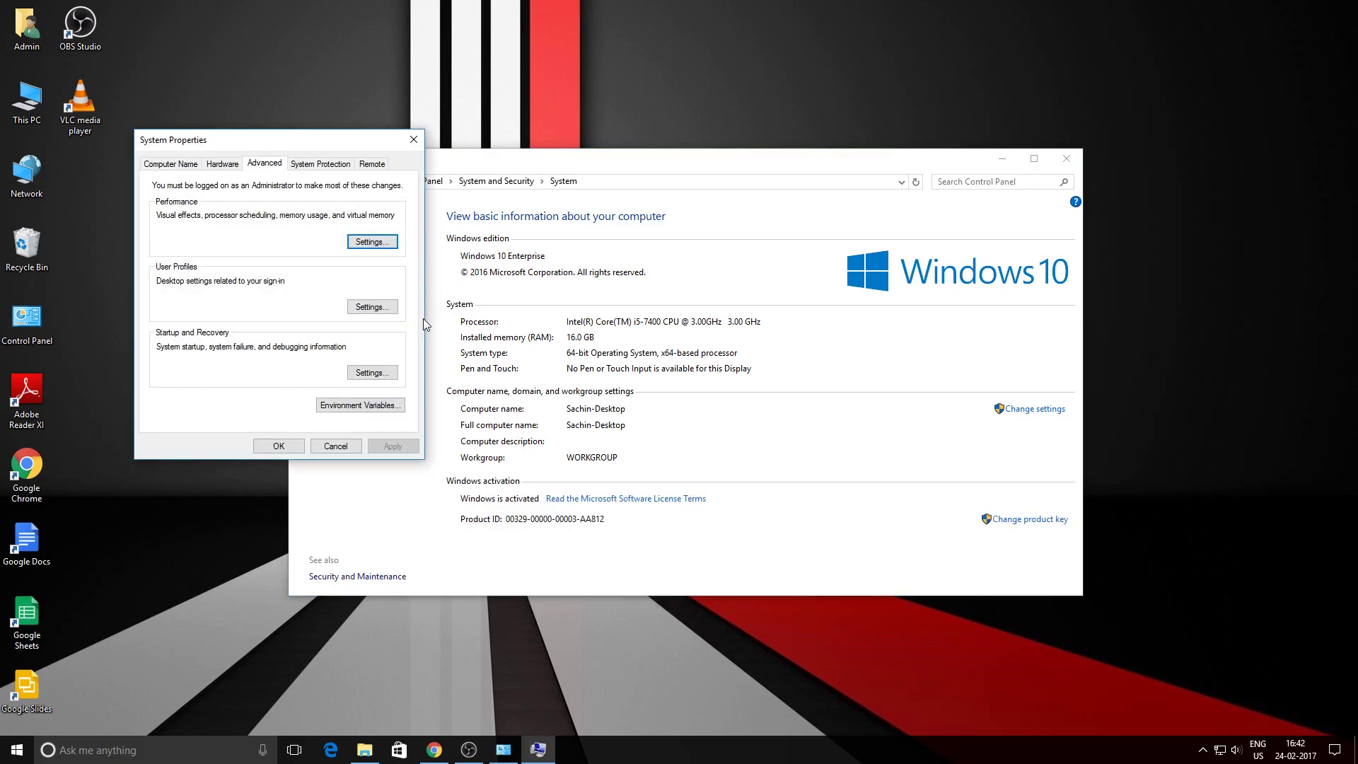
pyautogui.click(346, 406)
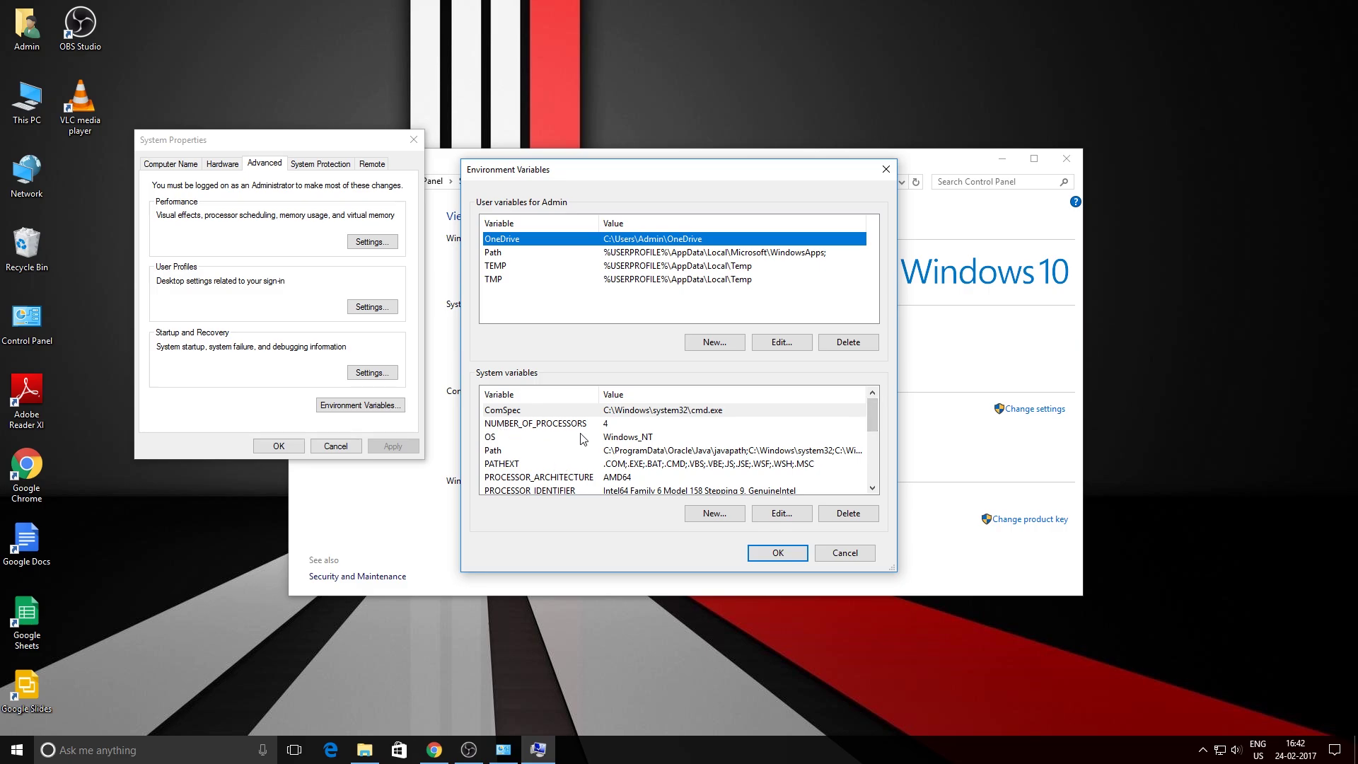
pyautogui.moveTo(873, 413)
pyautogui.mouseDown()
pyautogui.moveTo(869, 481)
pyautogui.moveTo(869, 406)
pyautogui.mouseUp()
pyautogui.click(714, 513)
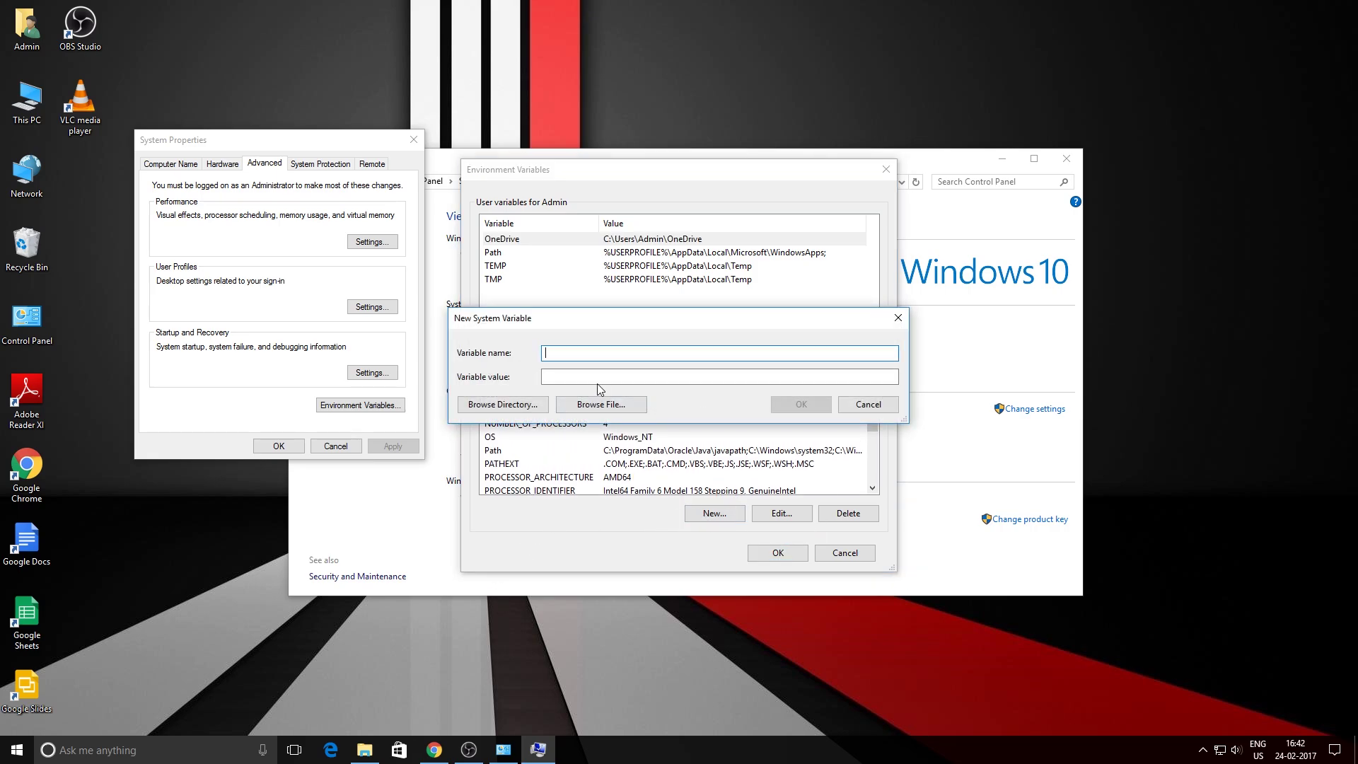
pyautogui.write('JAVA_HOME')
pyautogui.click(562, 375)
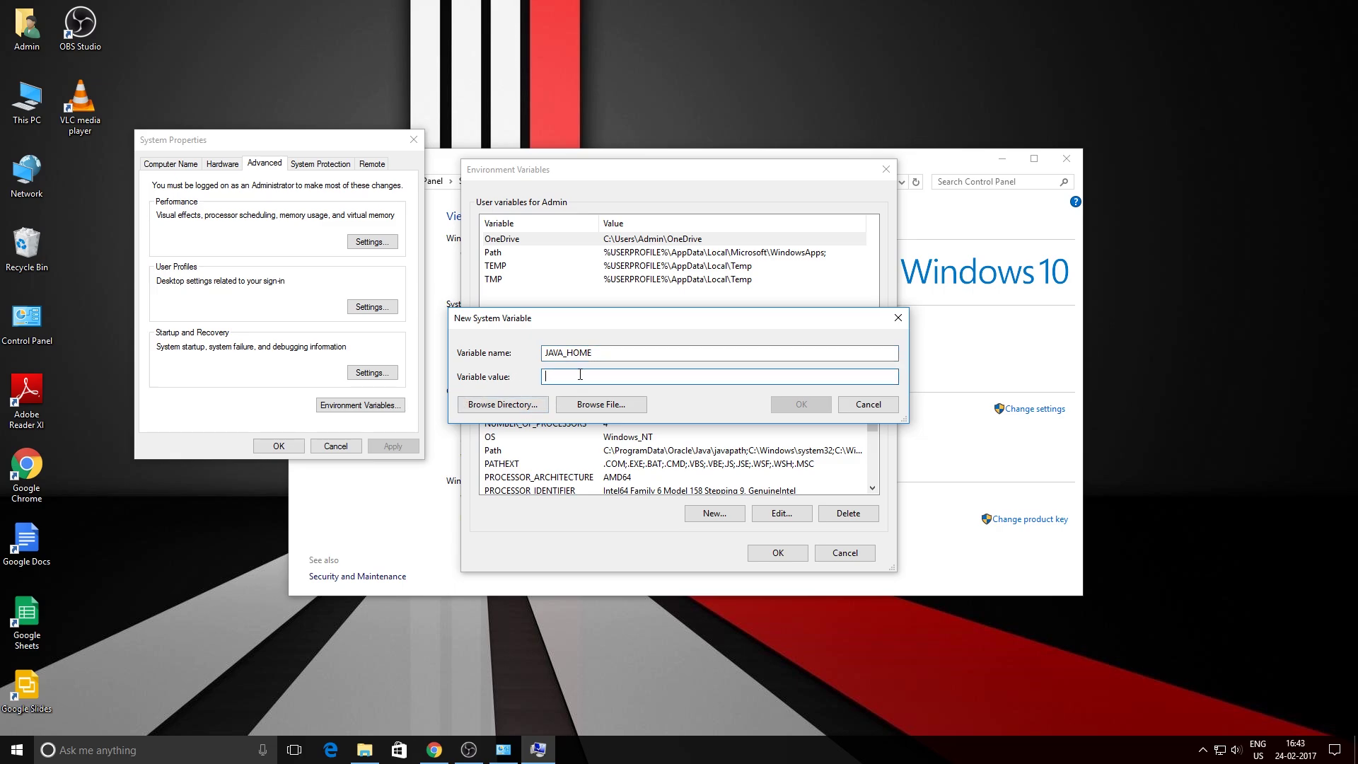
# Browse File Explorer to C:\Program Files\Java\jdk1.8.0_121.
pyautogui.click(365, 752)
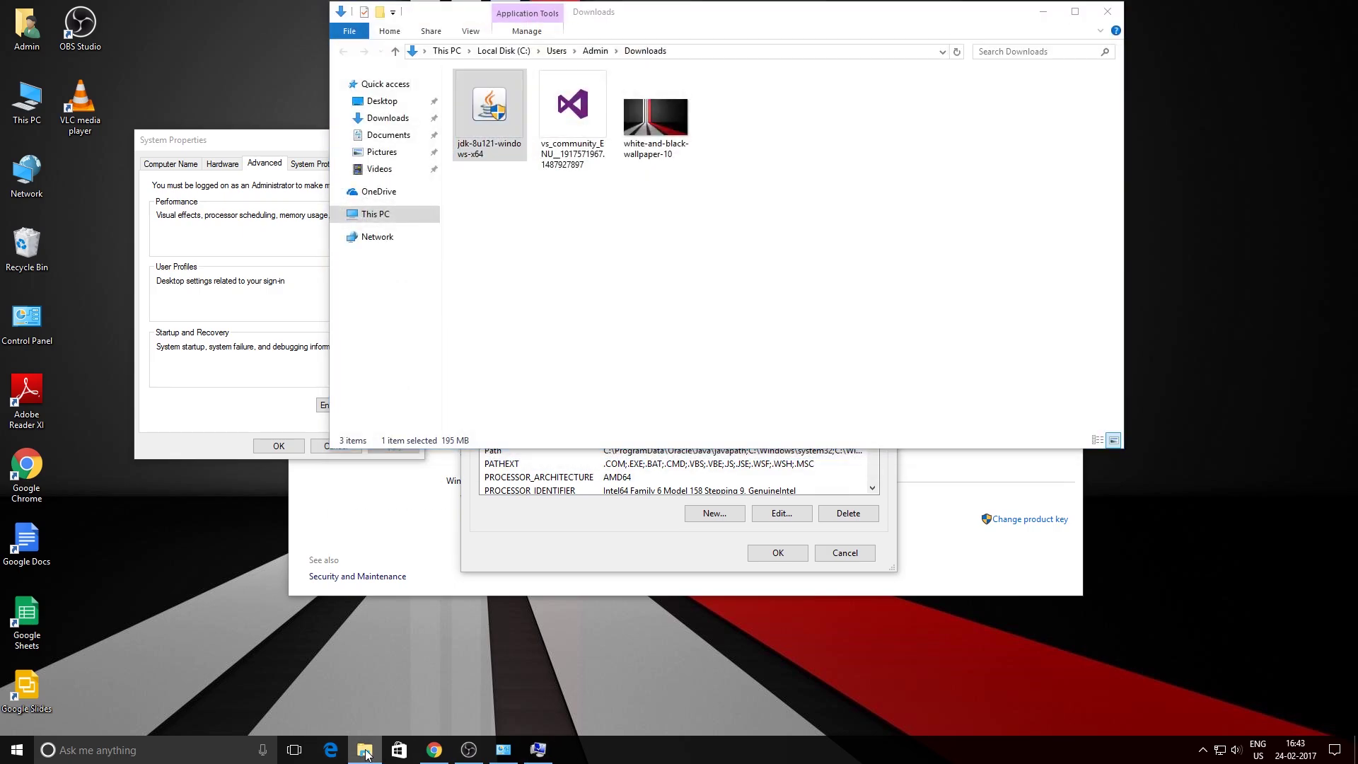
pyautogui.rightClick(366, 751)
pyautogui.click(395, 211)
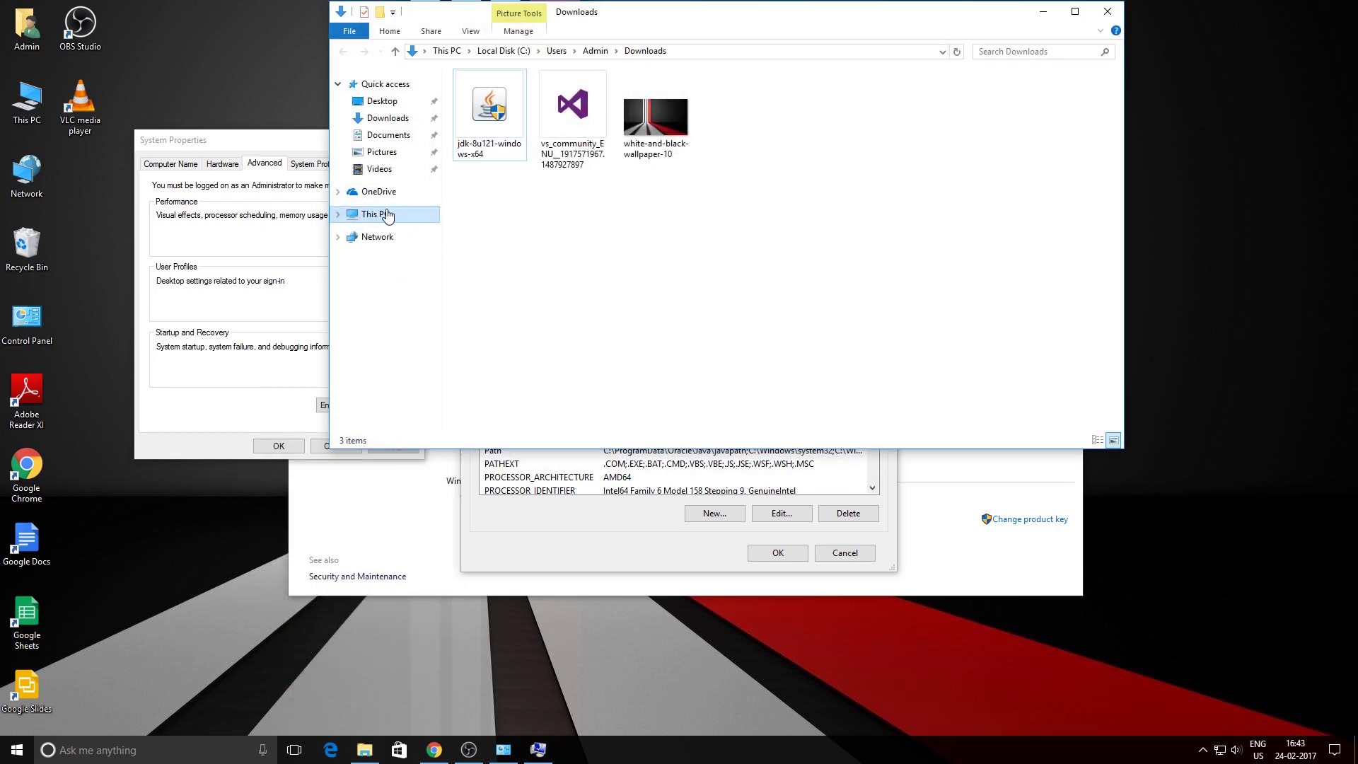
pyautogui.doubleClick(541, 204)
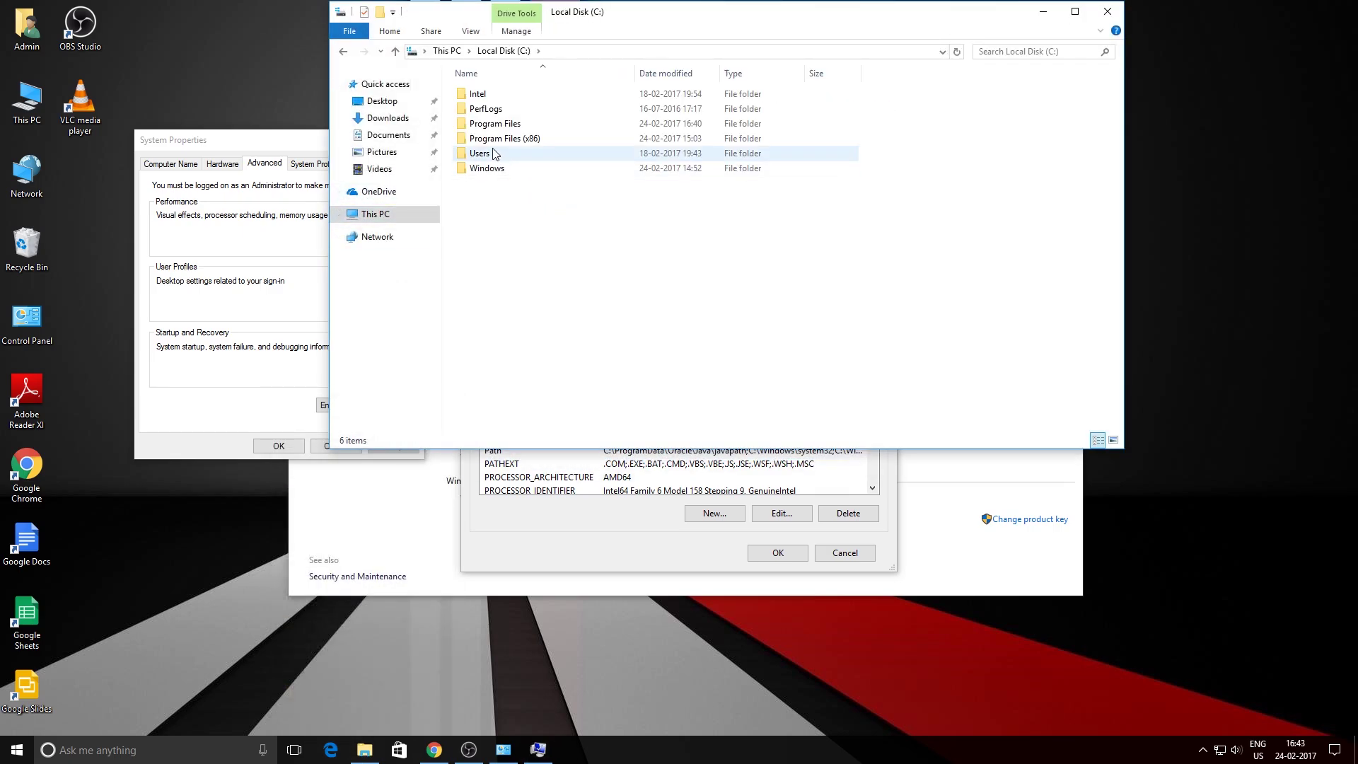
pyautogui.doubleClick(488, 125)
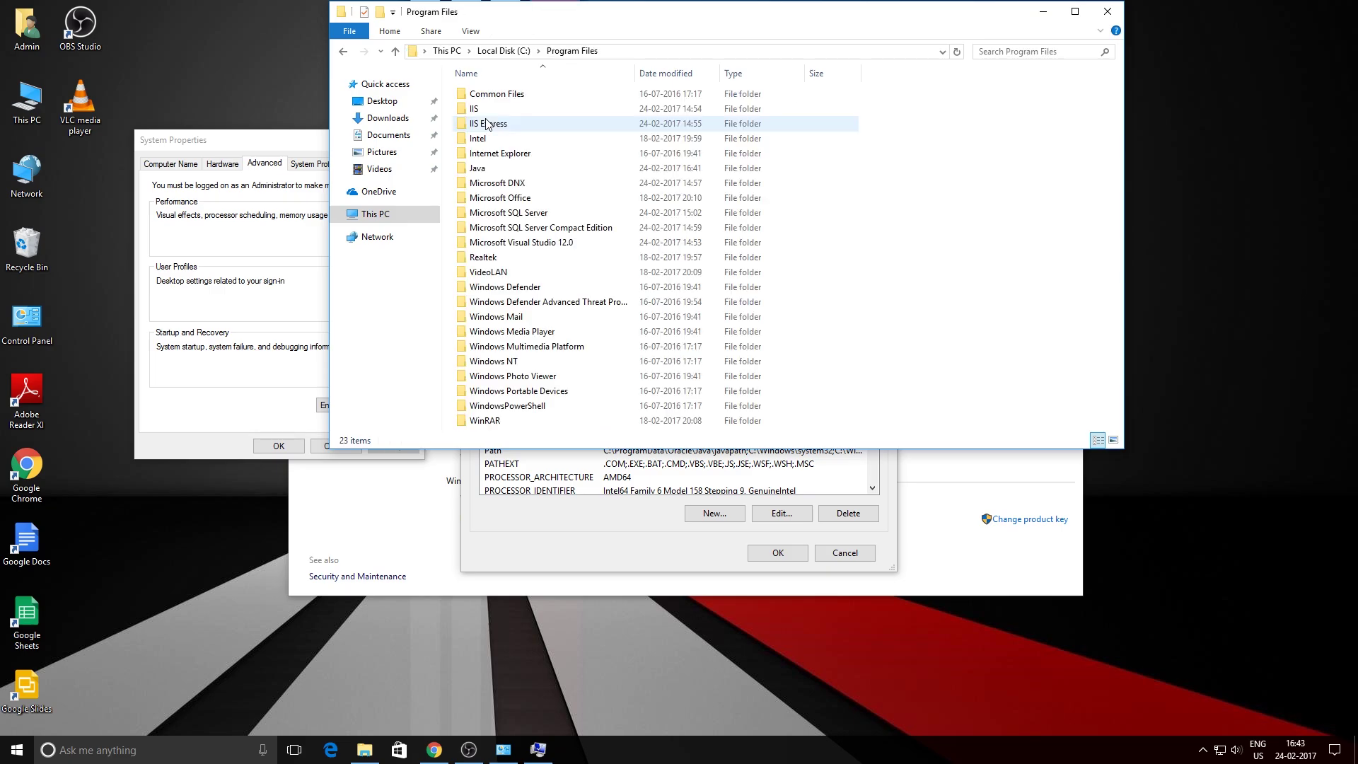
pyautogui.doubleClick(490, 170)
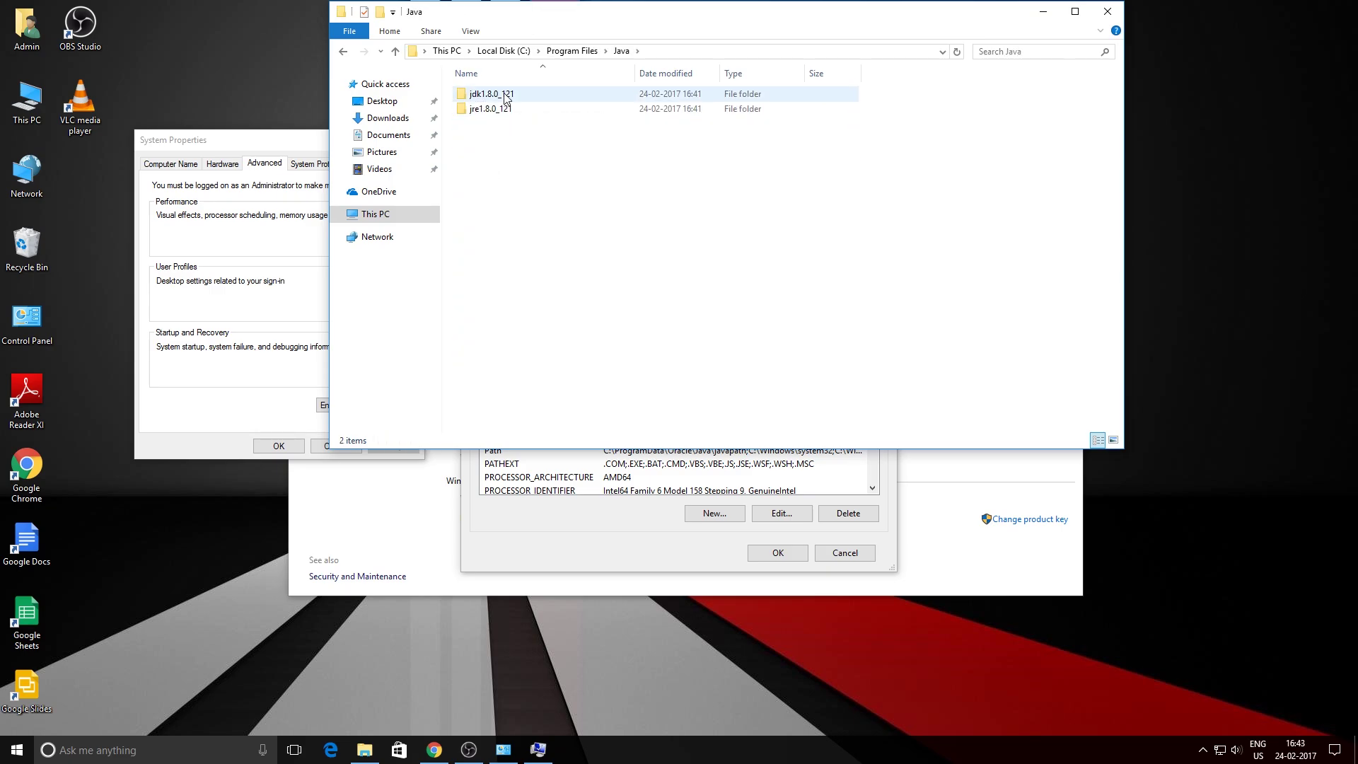
pyautogui.doubleClick(506, 98)
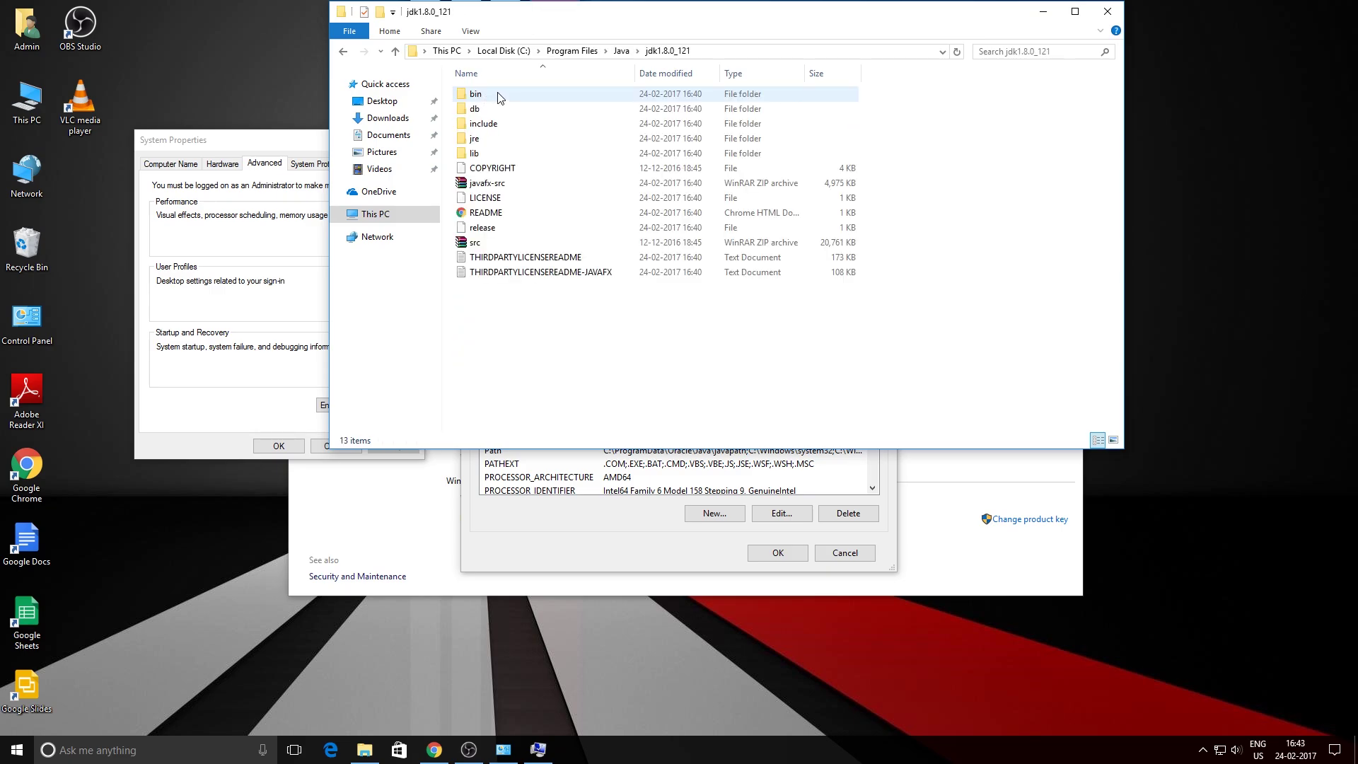
# Copy the folder path C:\Program Files\Java\jdk1.8.0_121 from the address bar.
pyautogui.click(733, 50)
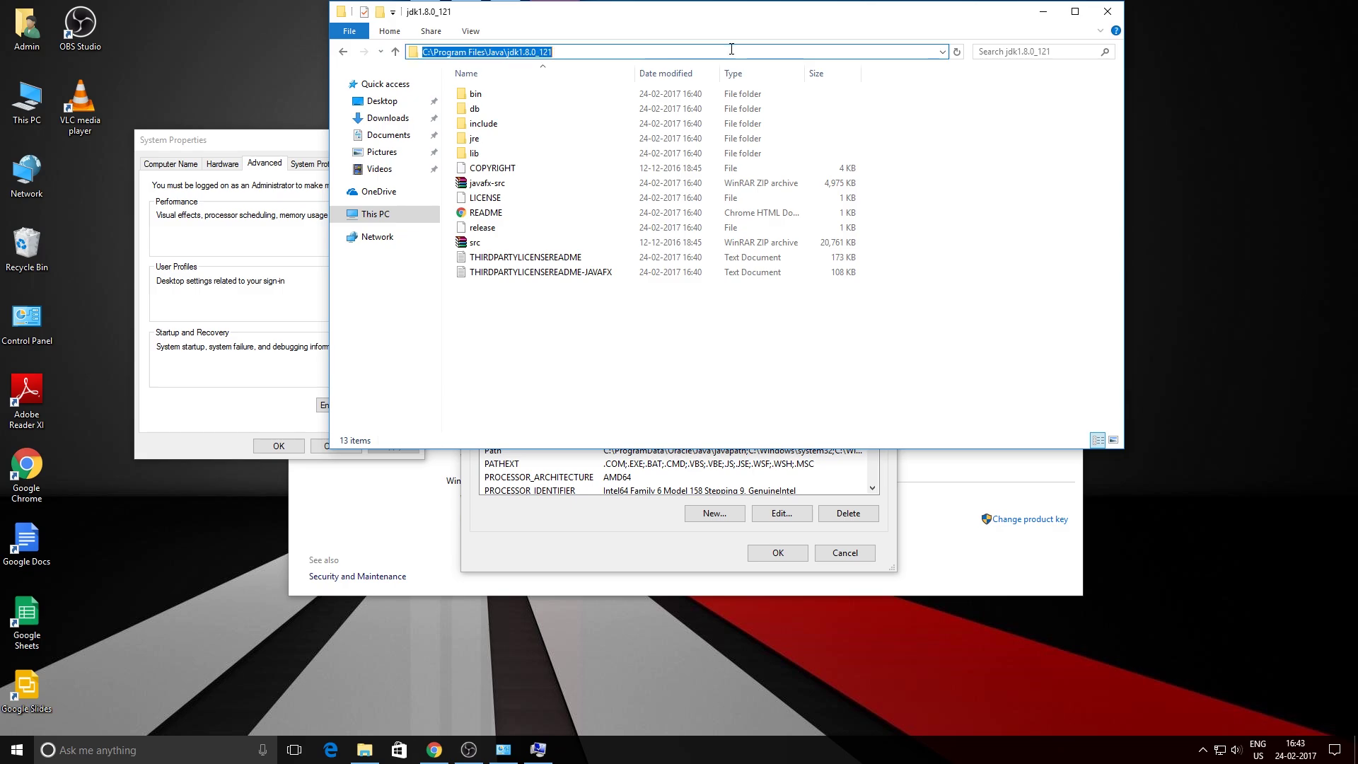
pyautogui.rightClick(514, 55)
pyautogui.click(555, 94)
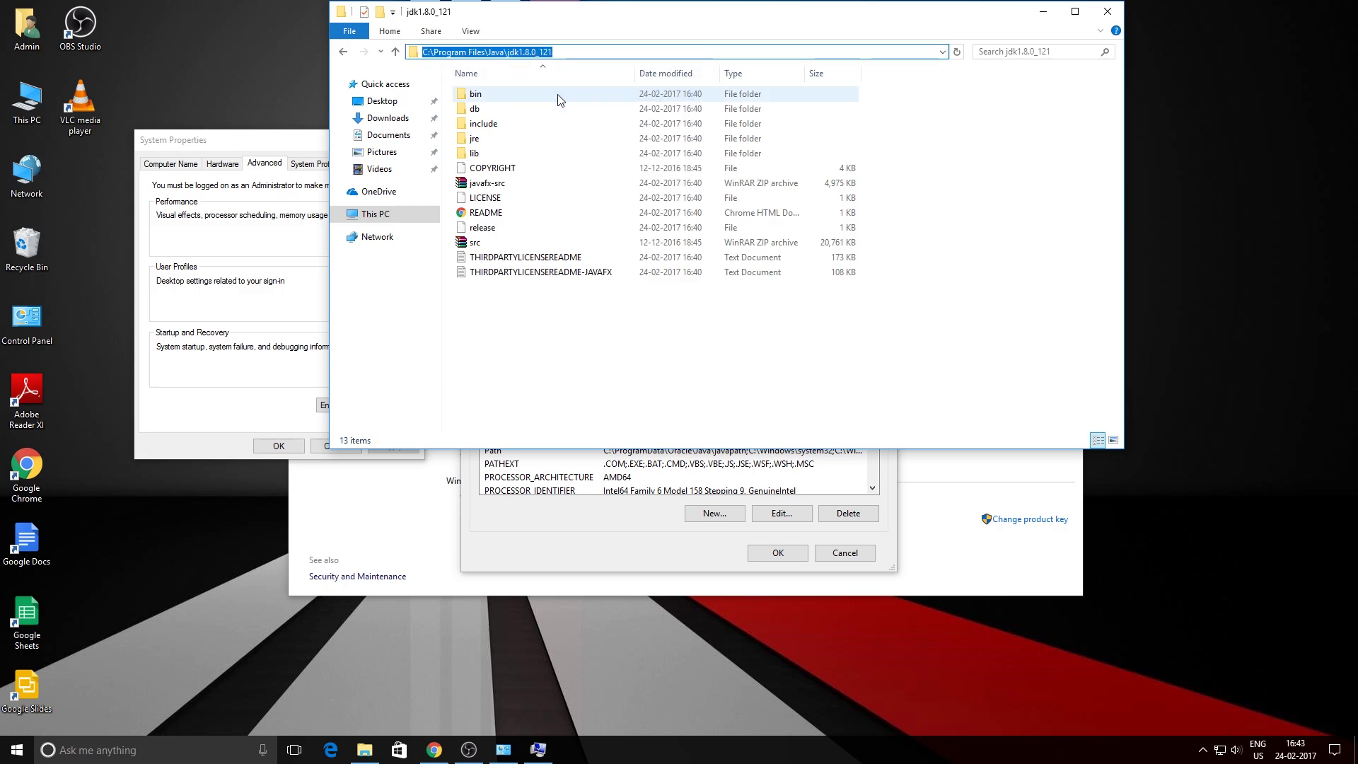
# Paste C:\Program Files\Java\jdk1.8.0_121 as the JAVA_HOME value and clear the System window away.
pyautogui.click(1042, 11)
pyautogui.click(626, 379)
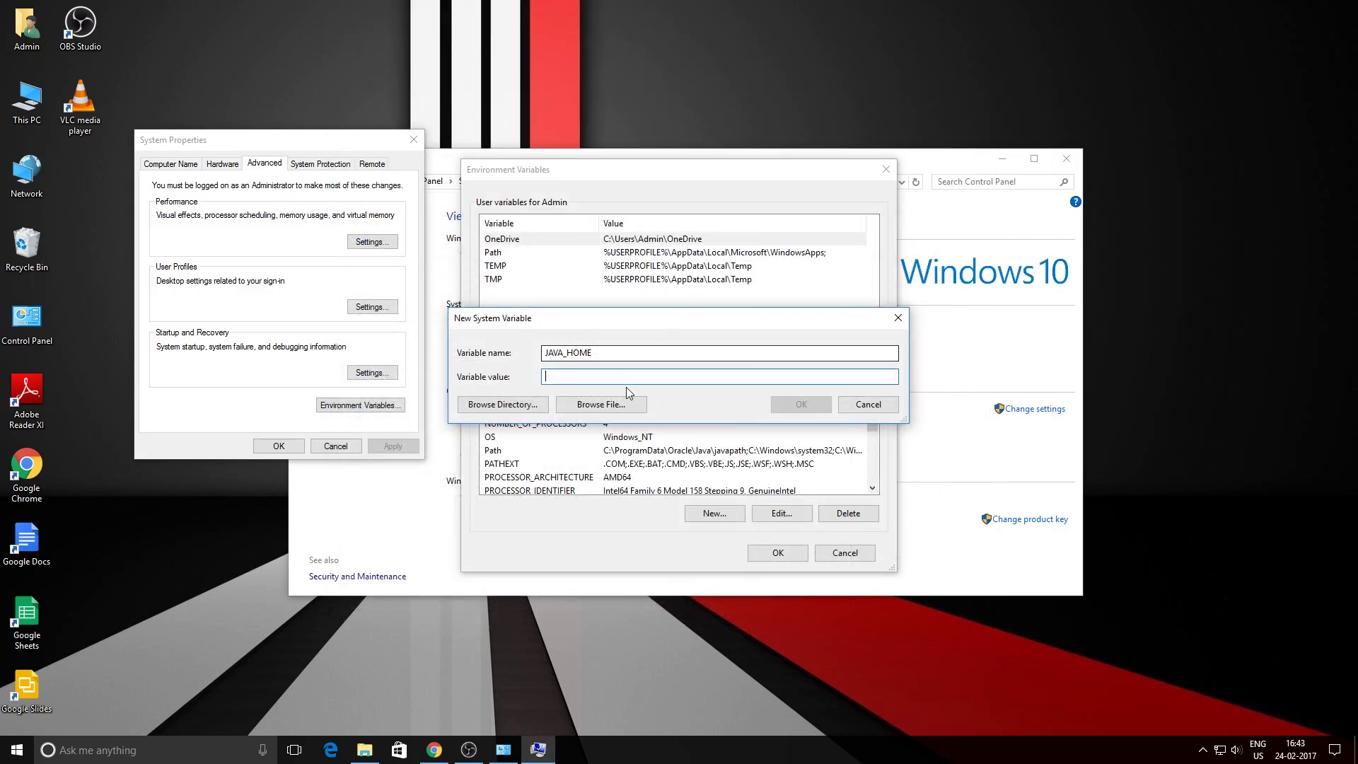
pyautogui.rightClick(624, 376)
pyautogui.click(669, 437)
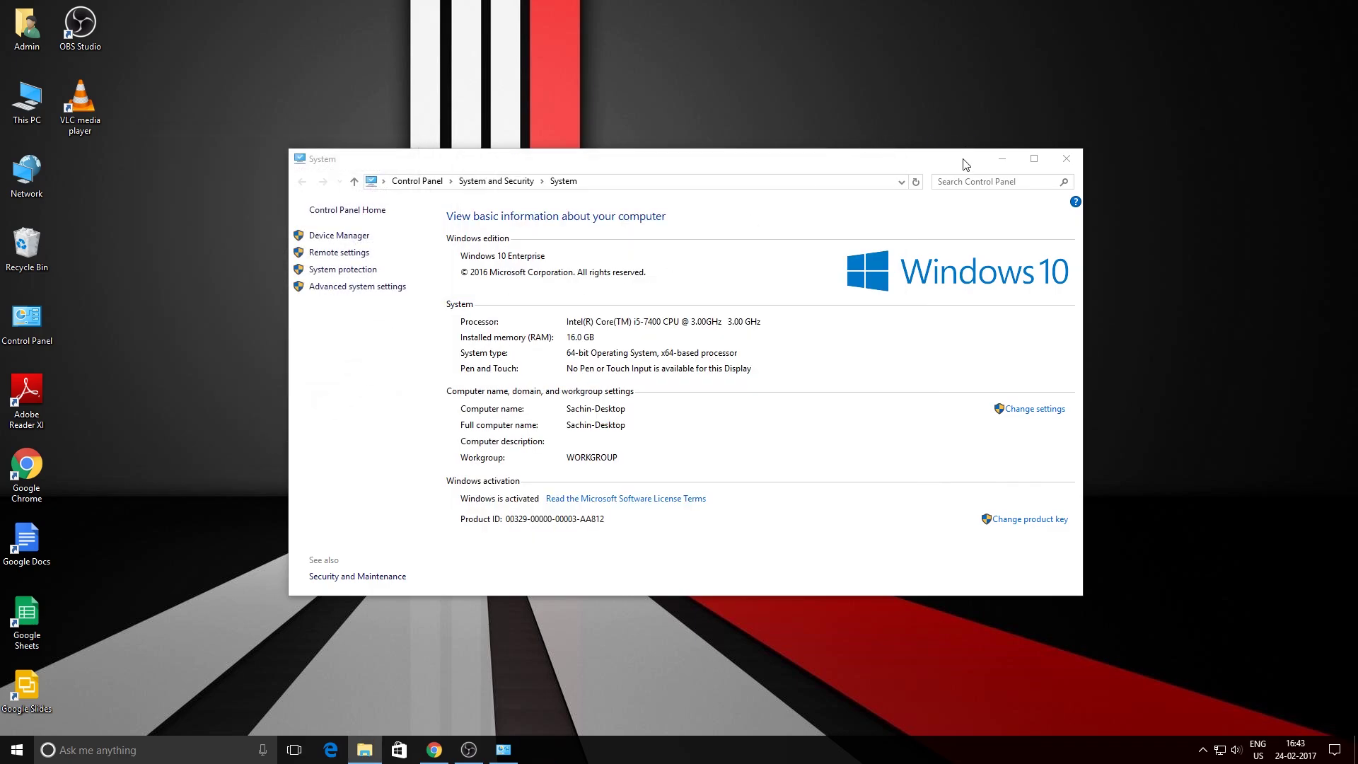
pyautogui.click(1001, 162)
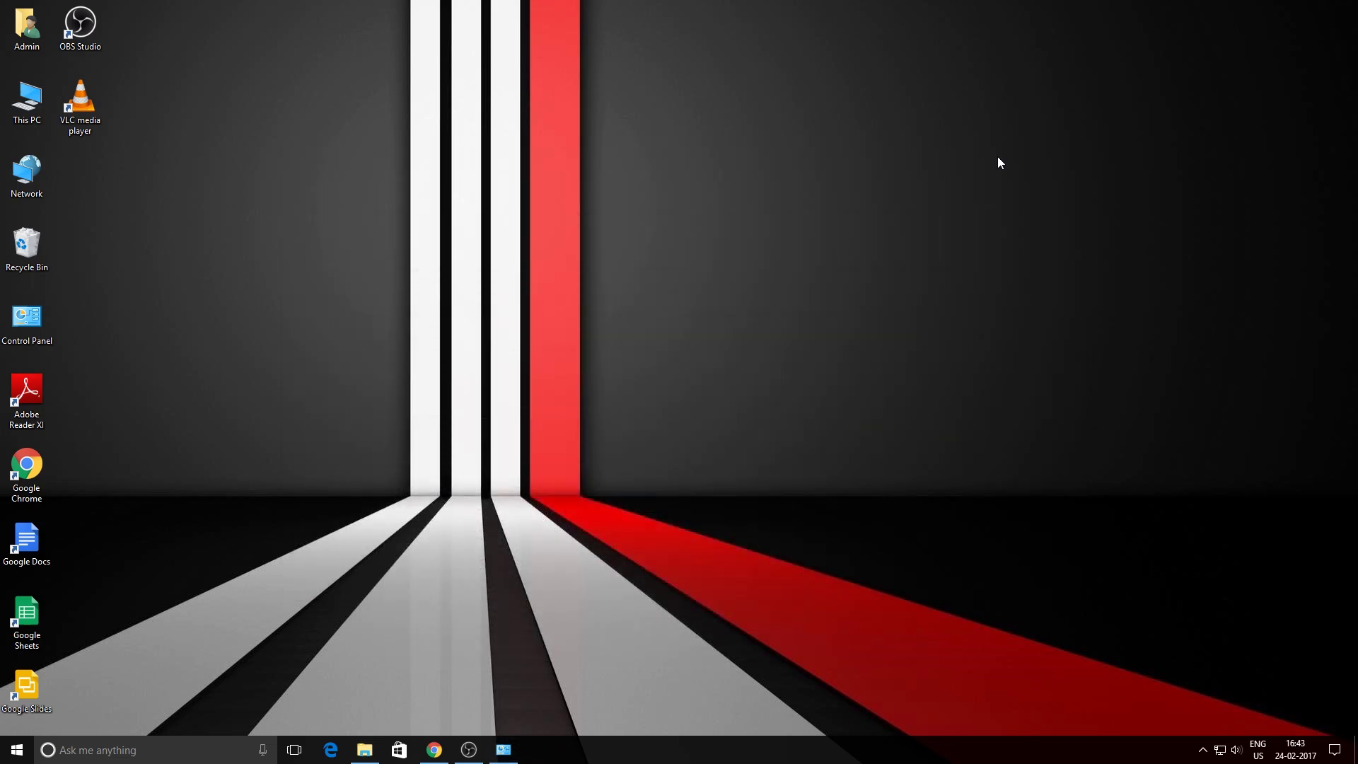